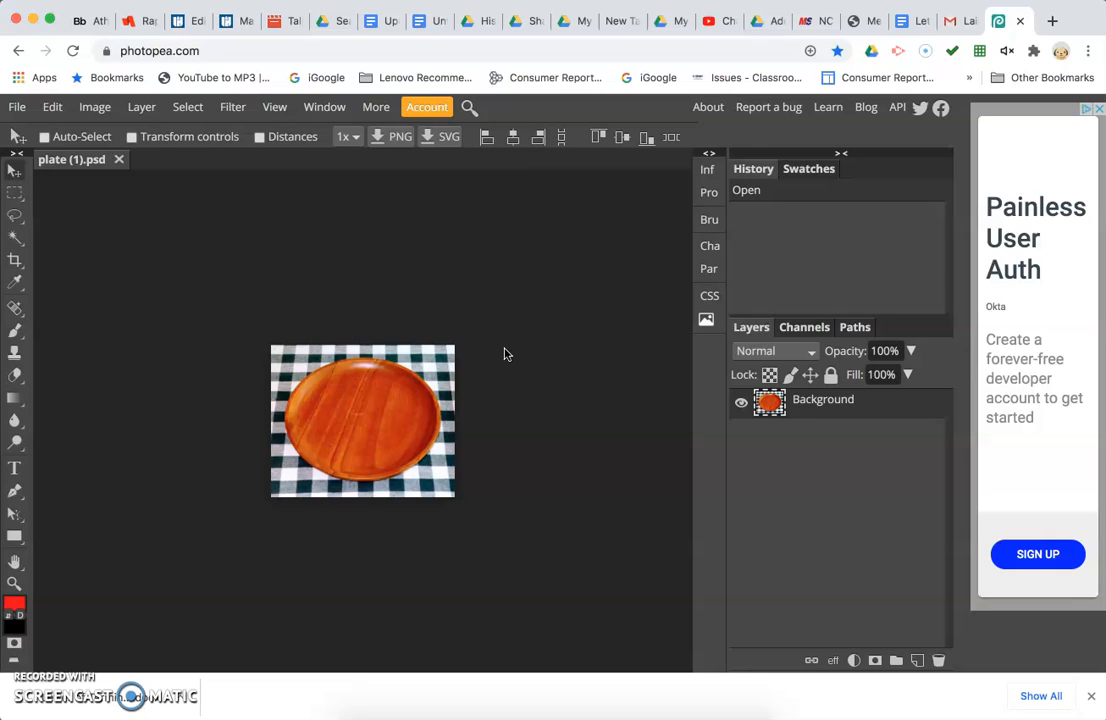
Lock the Background layer of the plate image.
click(391, 401)
click(391, 401)
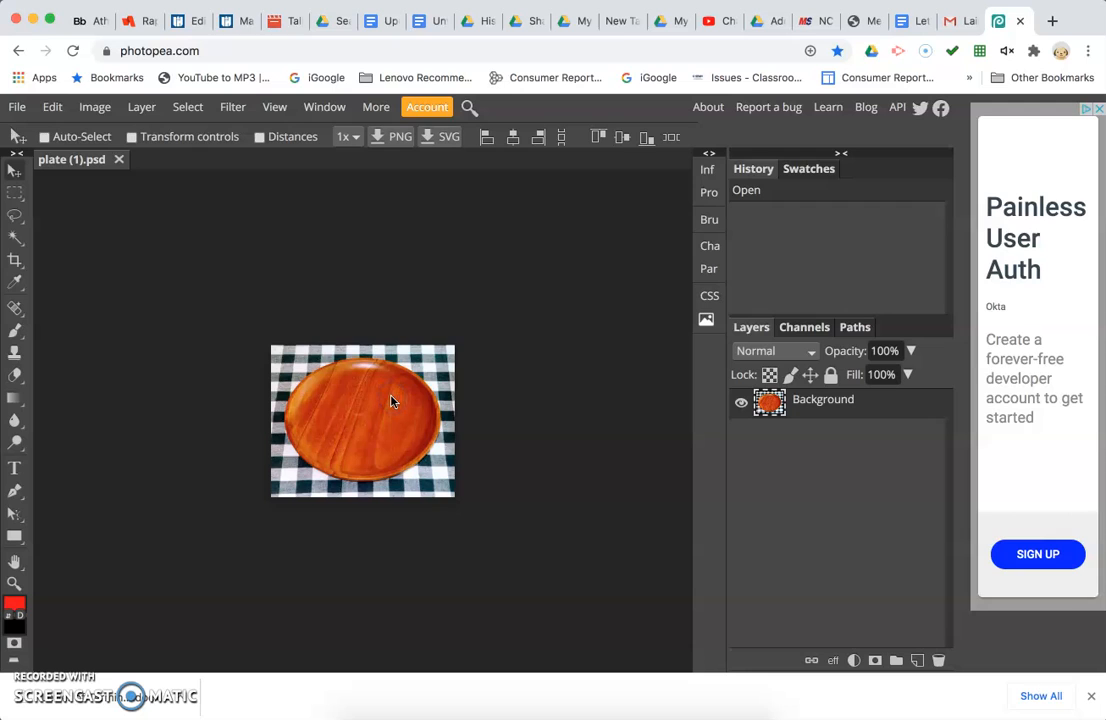
key(super)
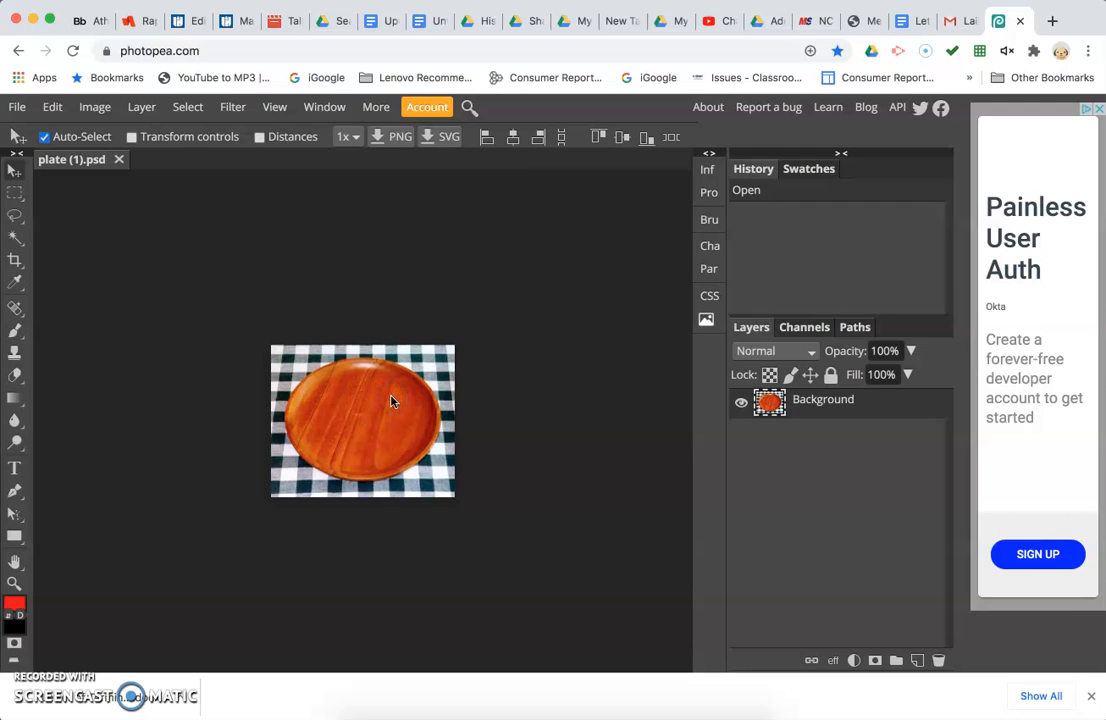
key(super+0)
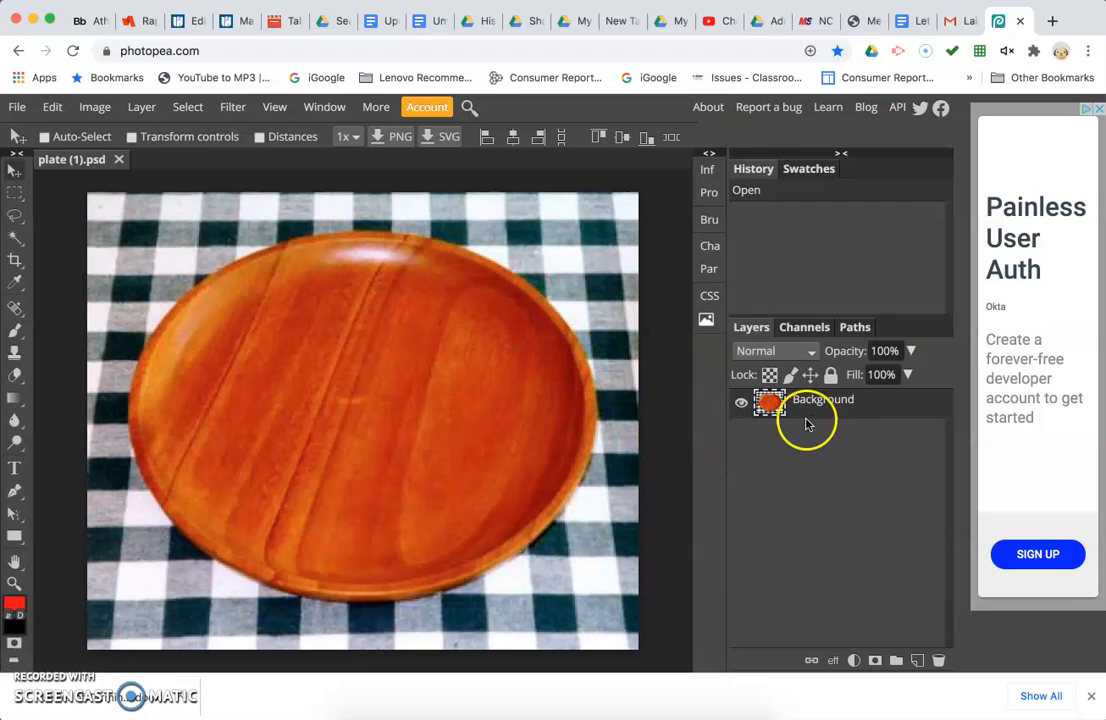
click(831, 376)
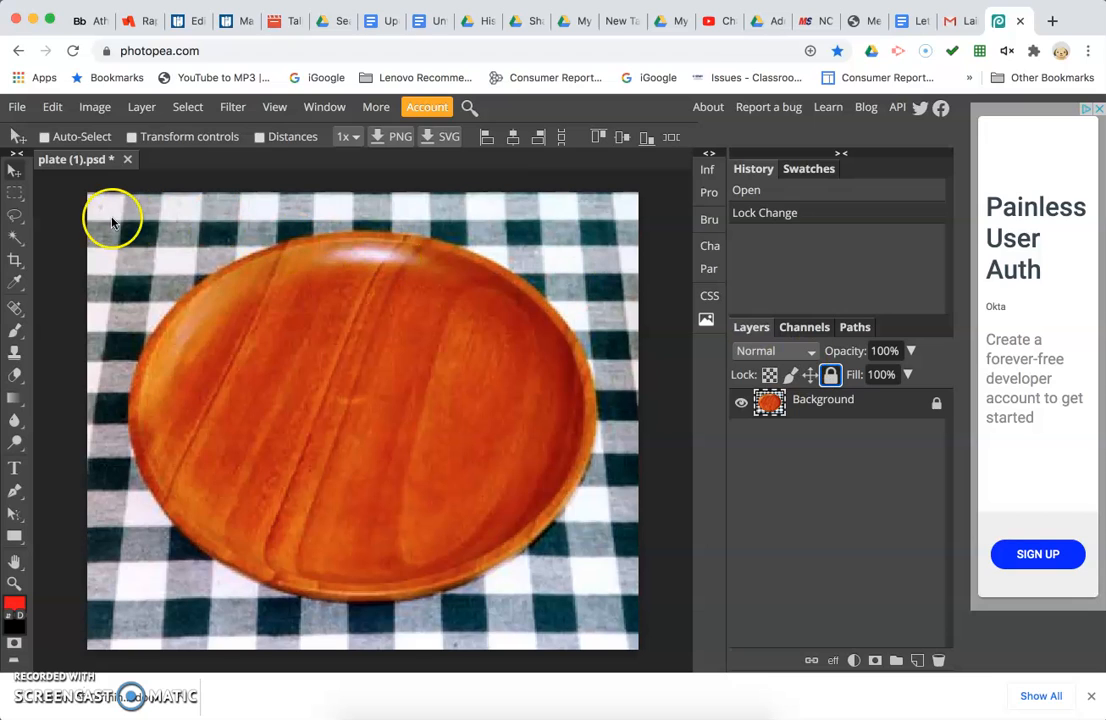
Open the image slice_of_bread (1).jpg from the Downloads folder.
click(18, 108)
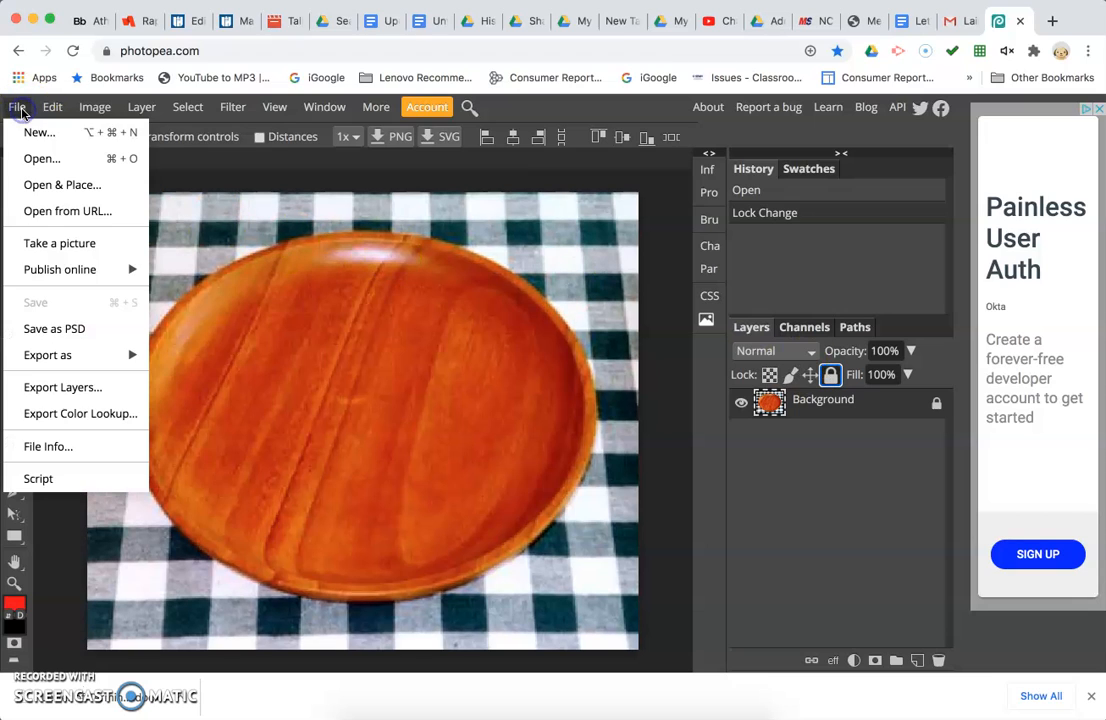
click(38, 158)
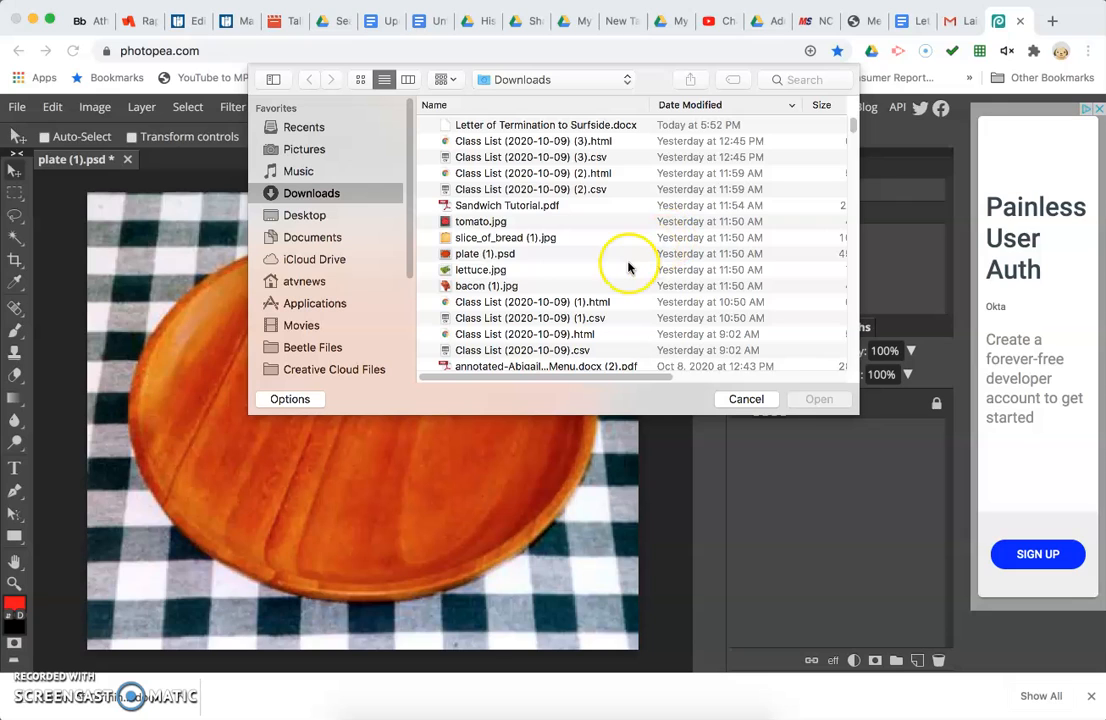
click(563, 238)
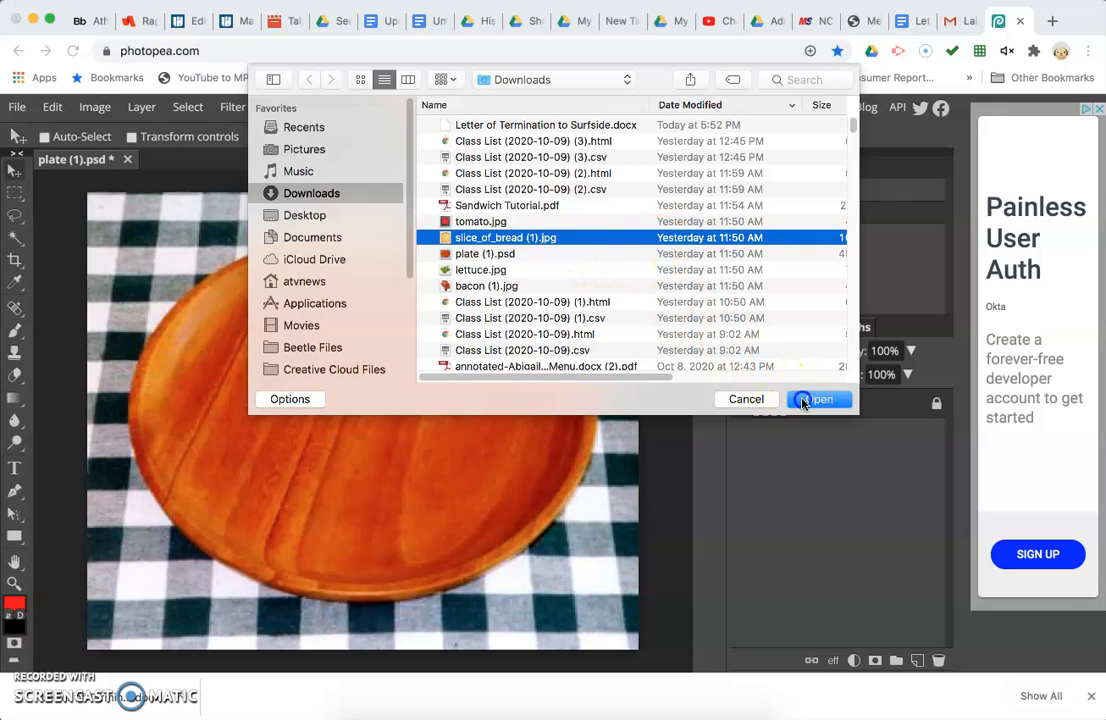
click(806, 400)
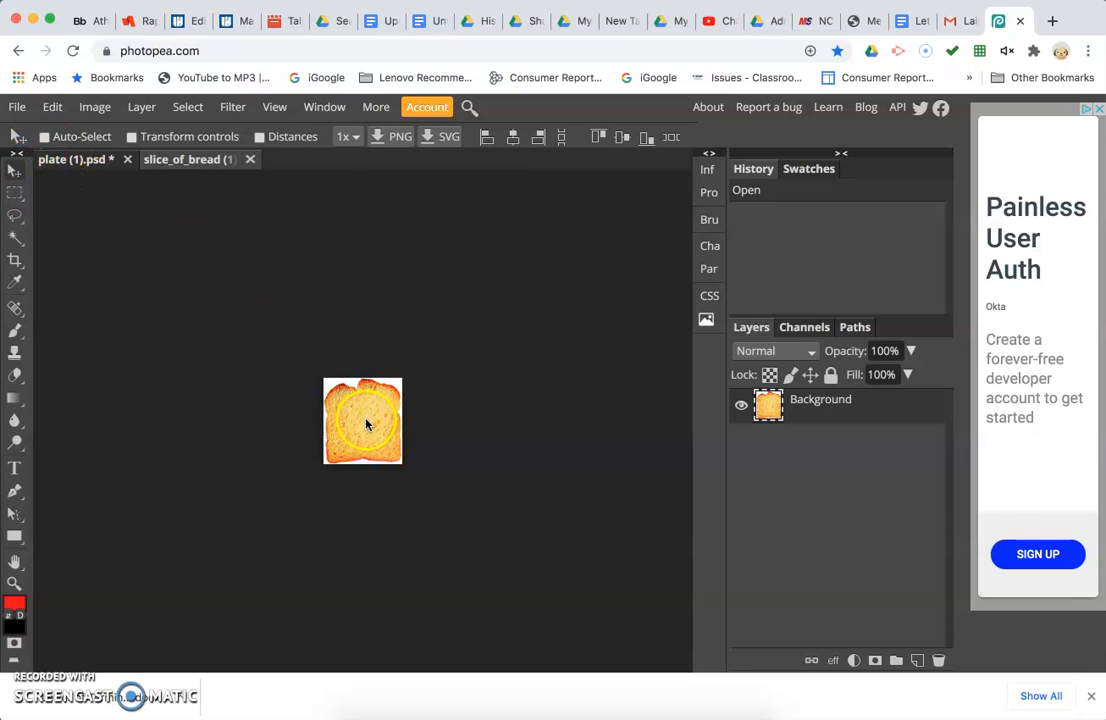
Drag the bread image into the plate document, placing it over the middle of the plate.
drag(360, 422, 240, 294)
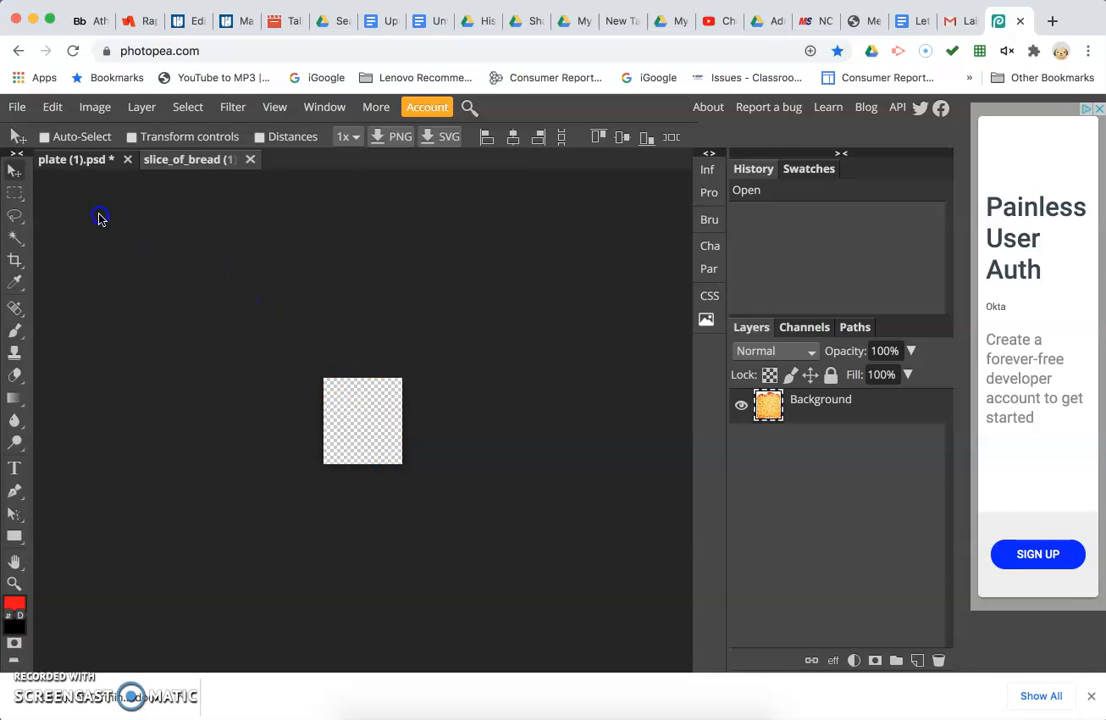
drag(63, 177, 355, 388)
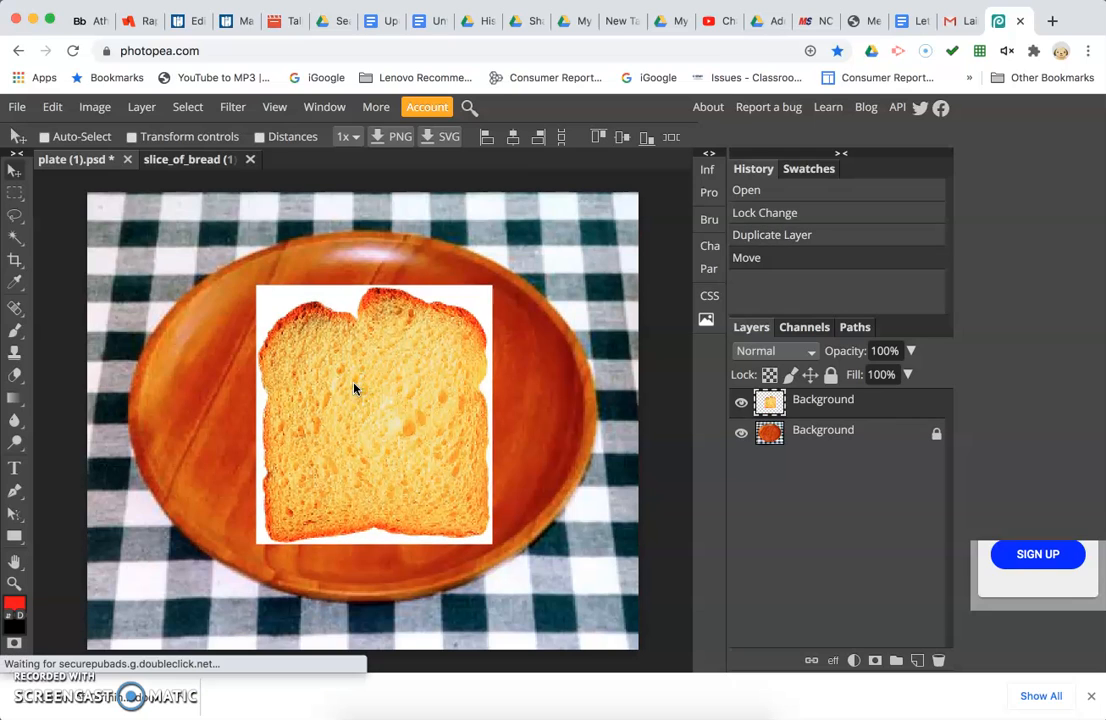
Rename the new bread layer as Bread 1.
double_click(823, 400)
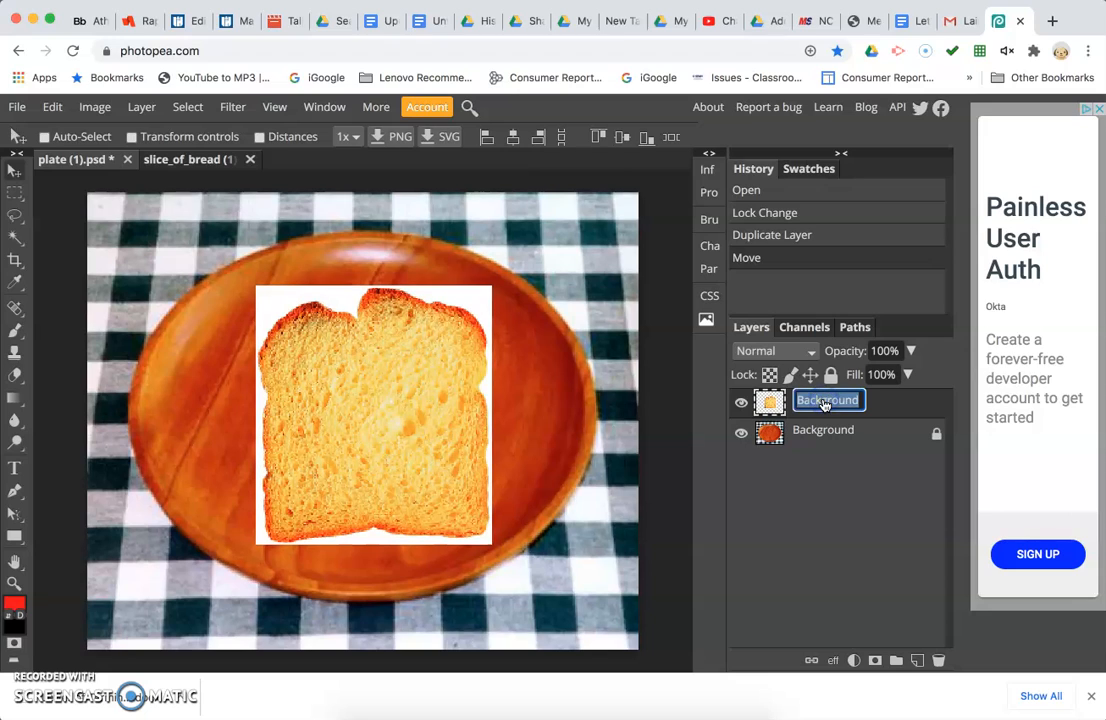
text(Bread 1)
key(Return)
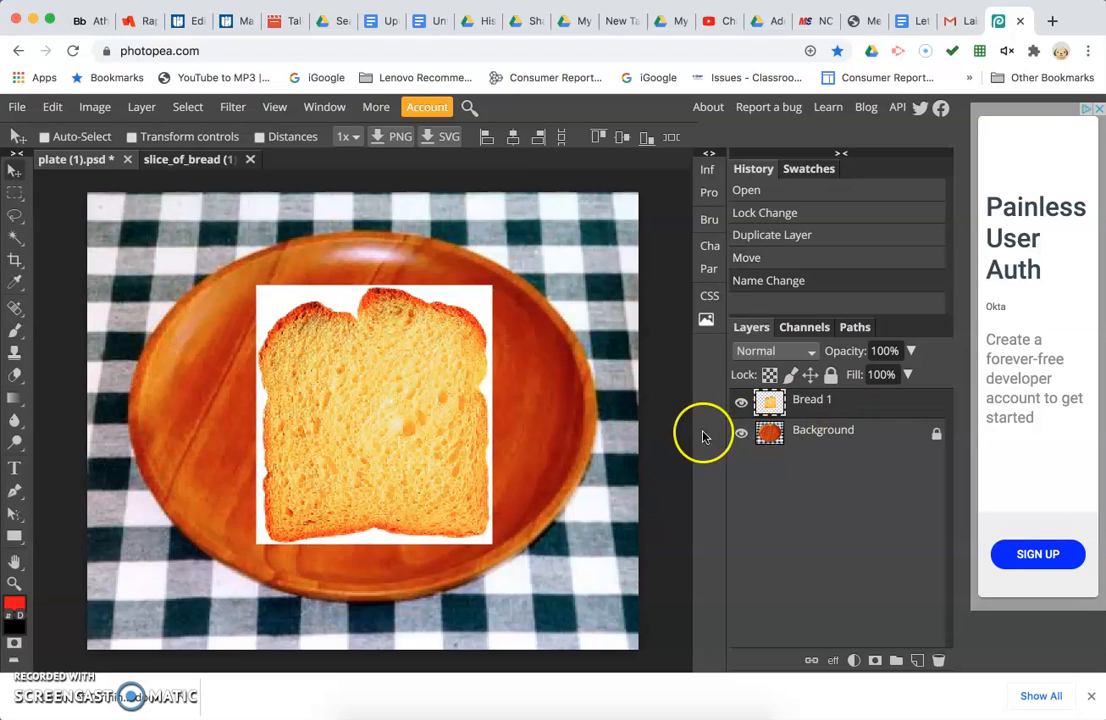
Select the white background around the bread slice with the Magic Wand tool.
click(276, 310)
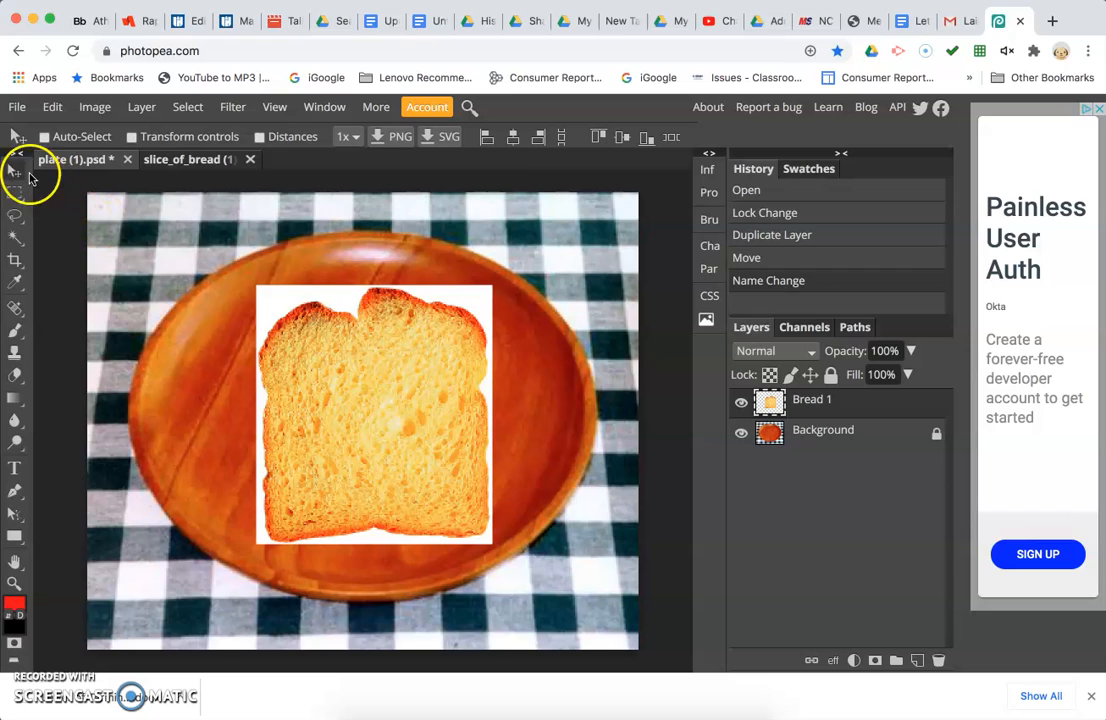
click(16, 241)
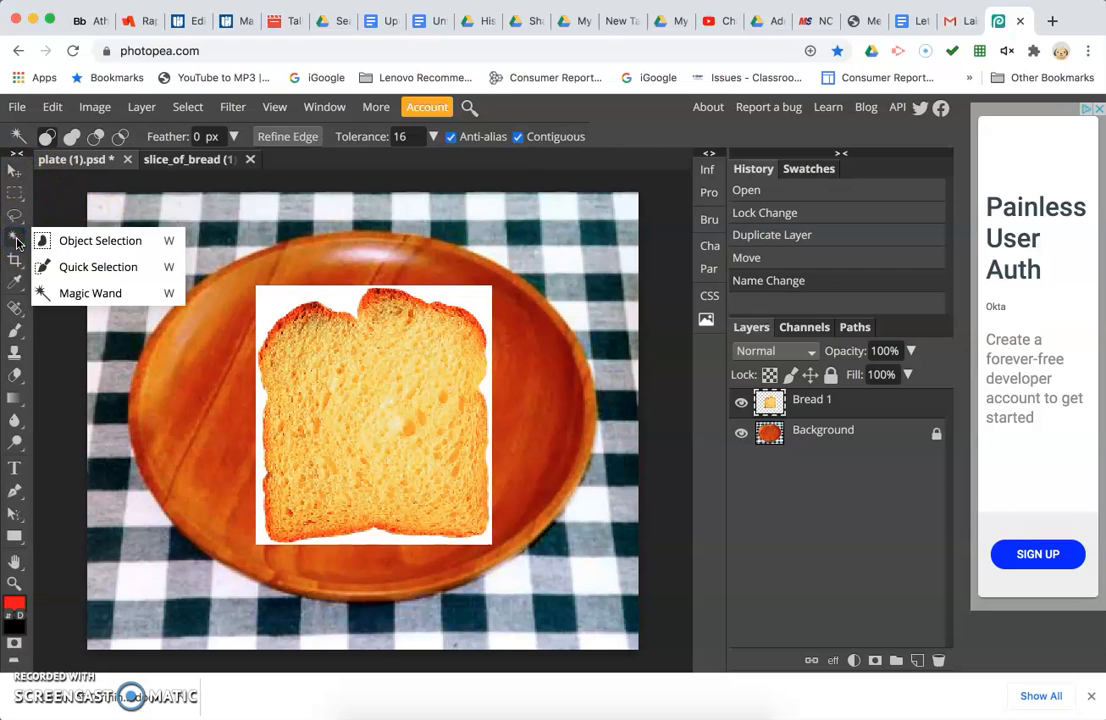
click(70, 240)
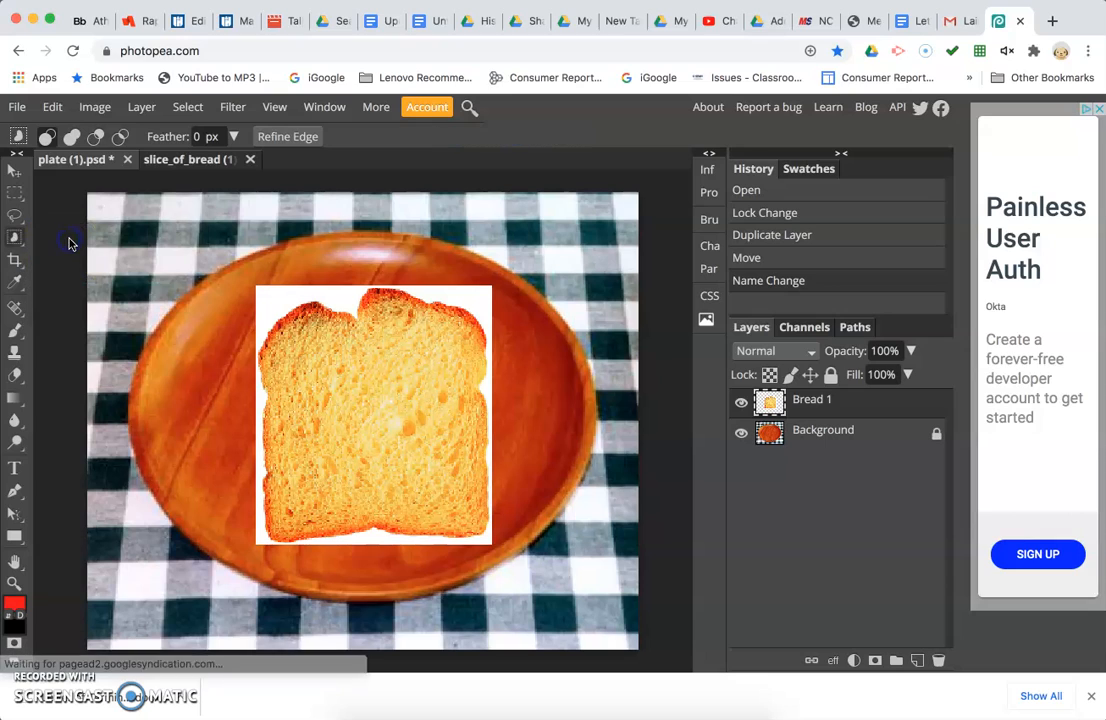
click(15, 238)
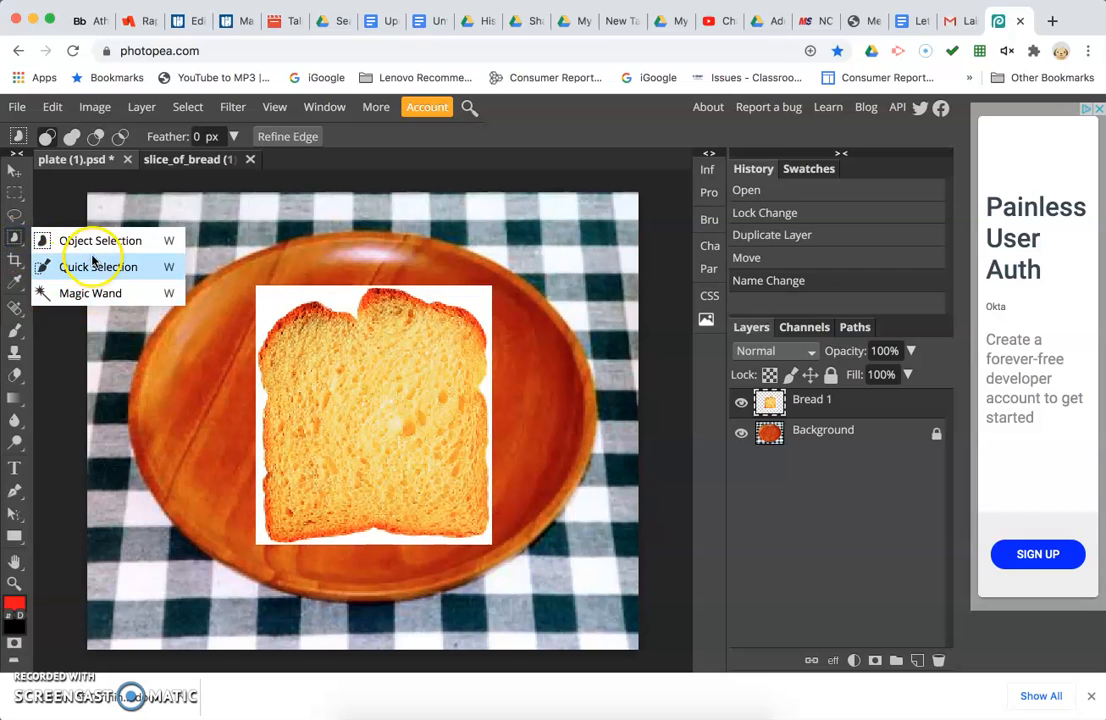
click(88, 294)
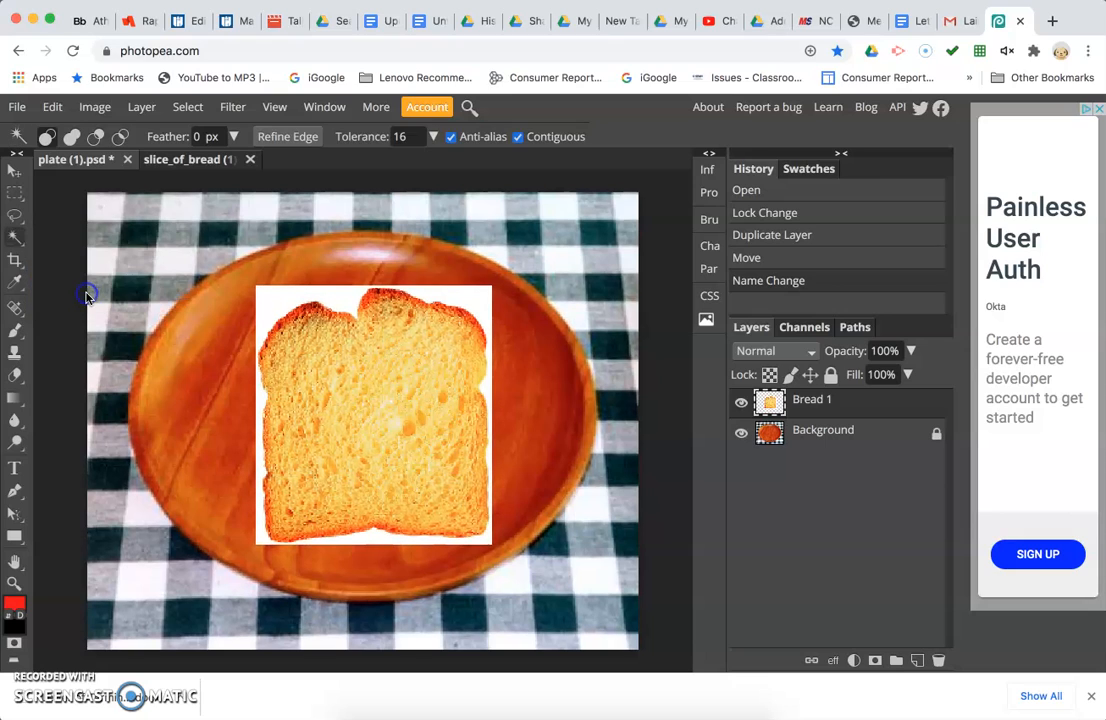
click(273, 311)
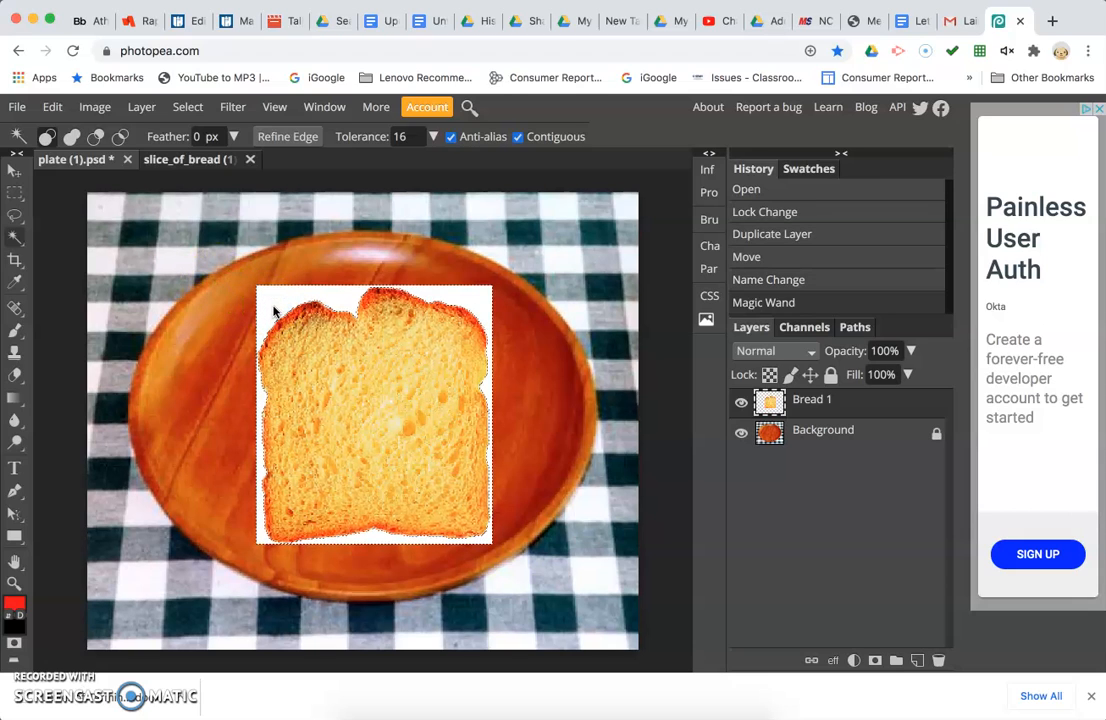
Invert the selection so the bread slice itself is selected.
key(super+equal)
key(super+equal)
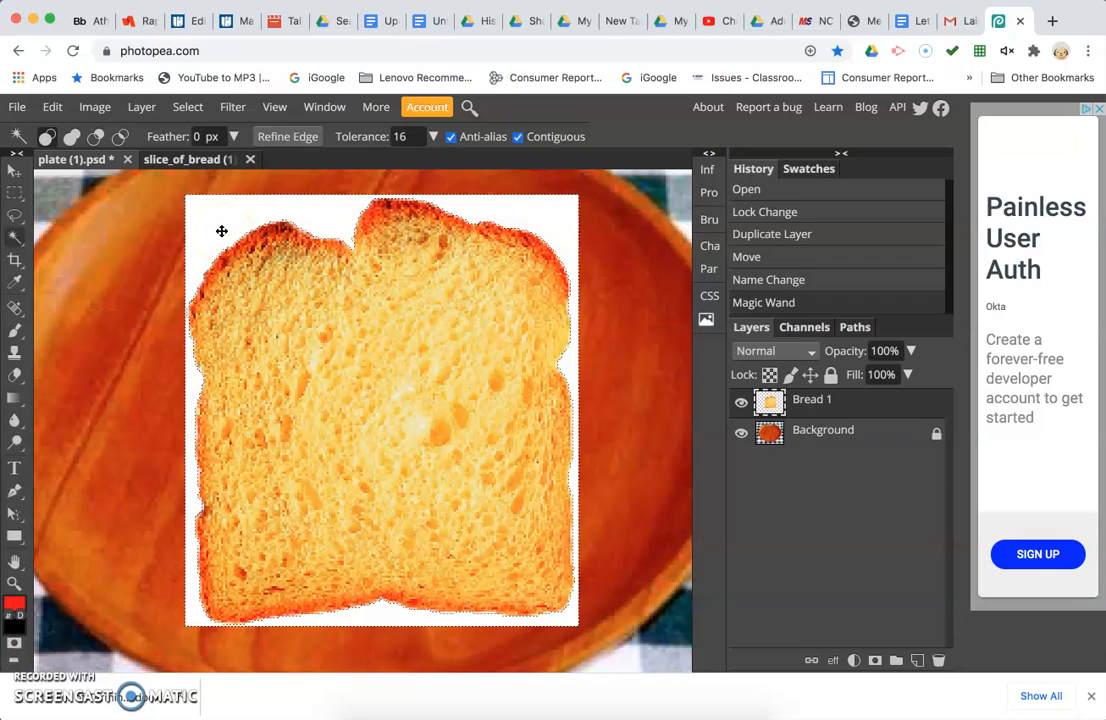
mouse_move(310, 218)
mouse_down()
mouse_move(370, 229)
mouse_move(341, 222)
mouse_move(313, 285)
mouse_up()
mouse_move(385, 300)
mouse_down()
mouse_move(363, 382)
mouse_move(230, 220)
mouse_move(210, 216)
mouse_up()
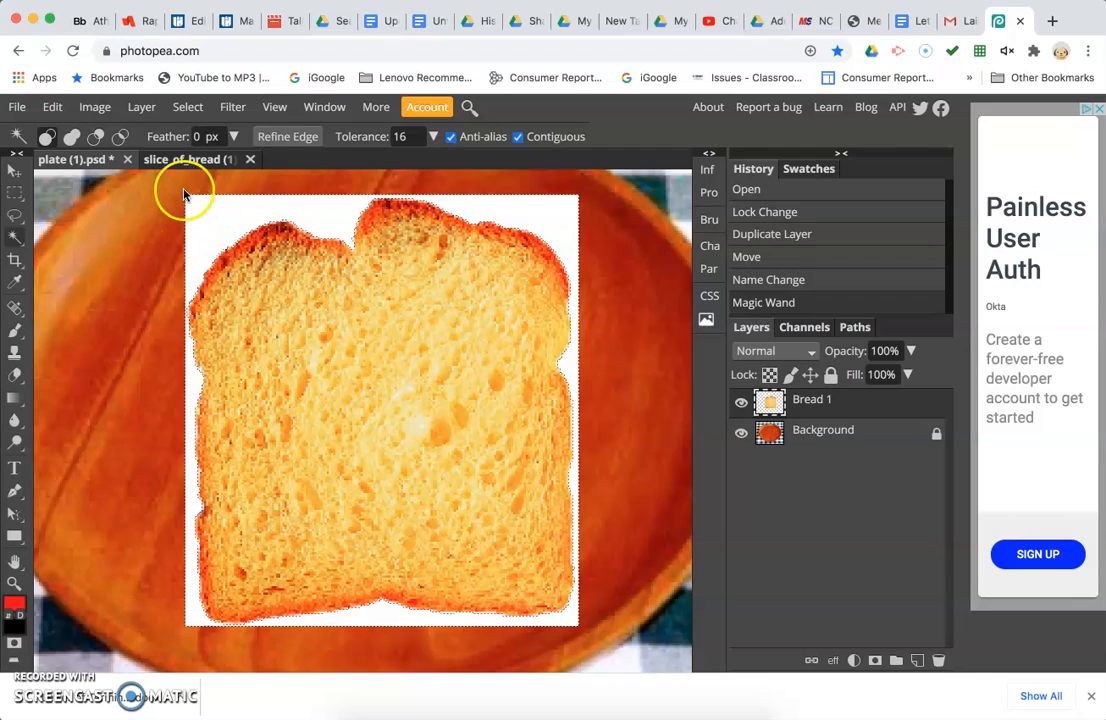
click(187, 108)
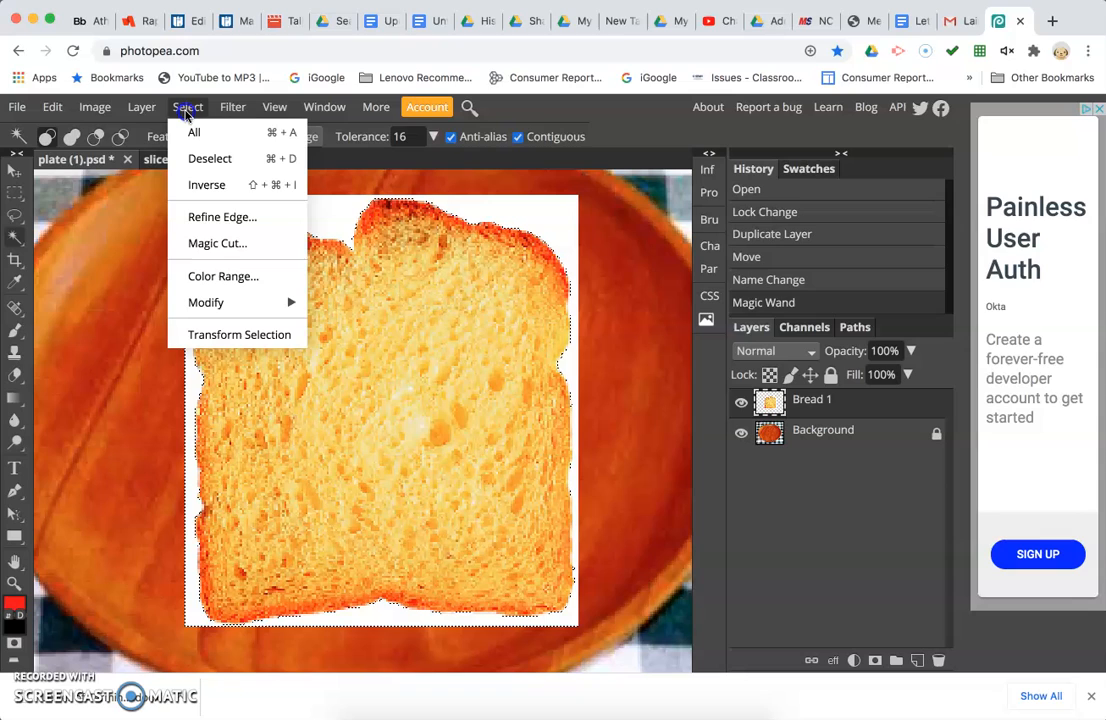
click(192, 184)
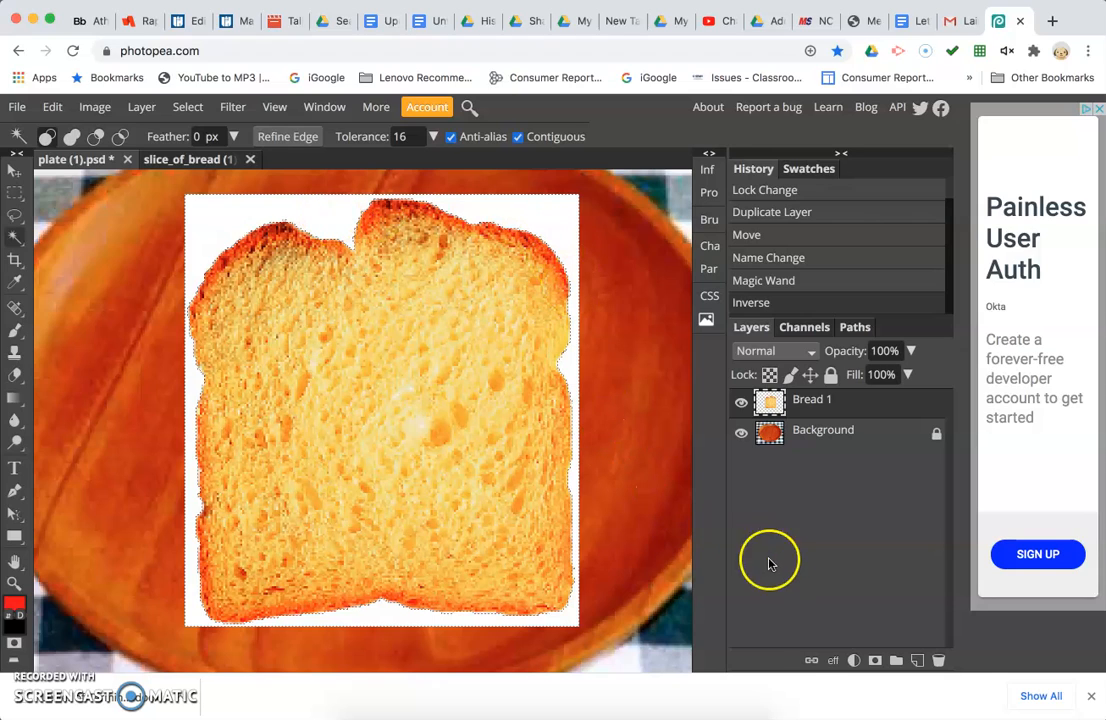
Add a raster mask to the Bread 1 layer to hide its white background.
click(875, 663)
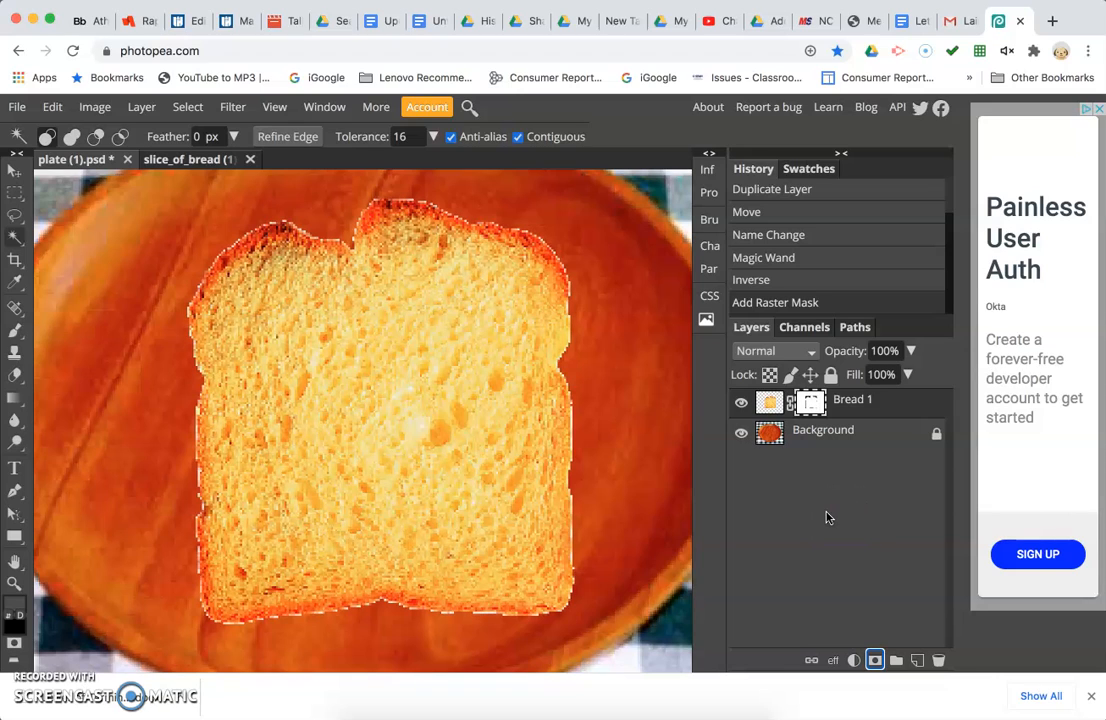
key(super+plus)
key(super+minus)
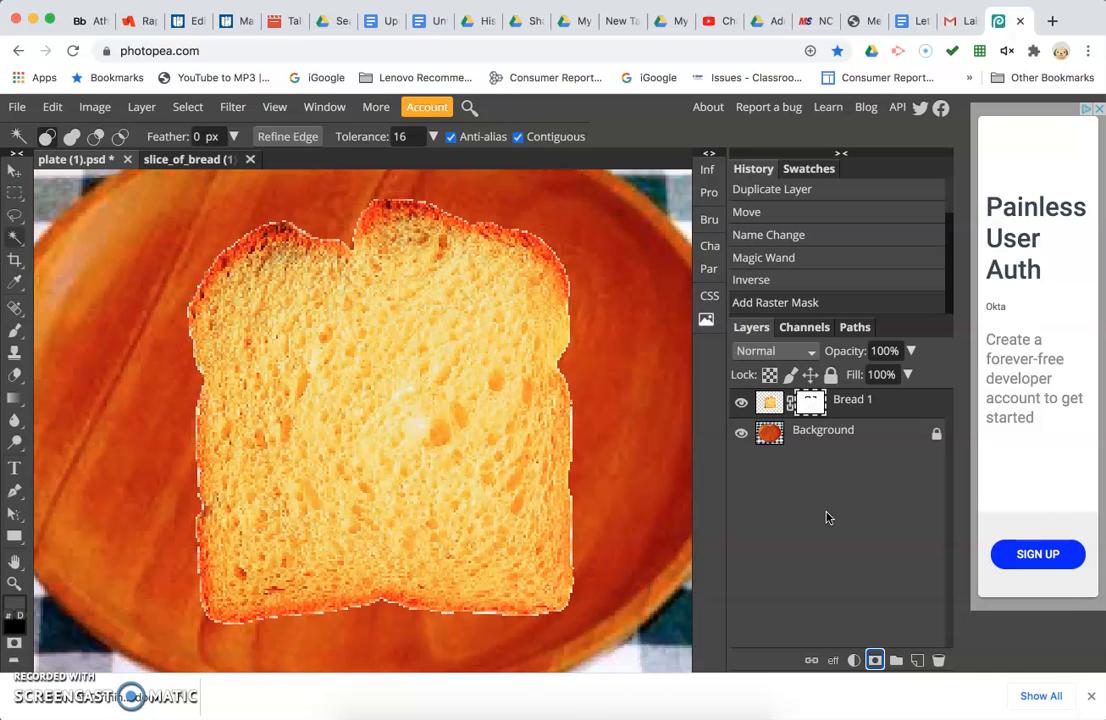
key(super+minus)
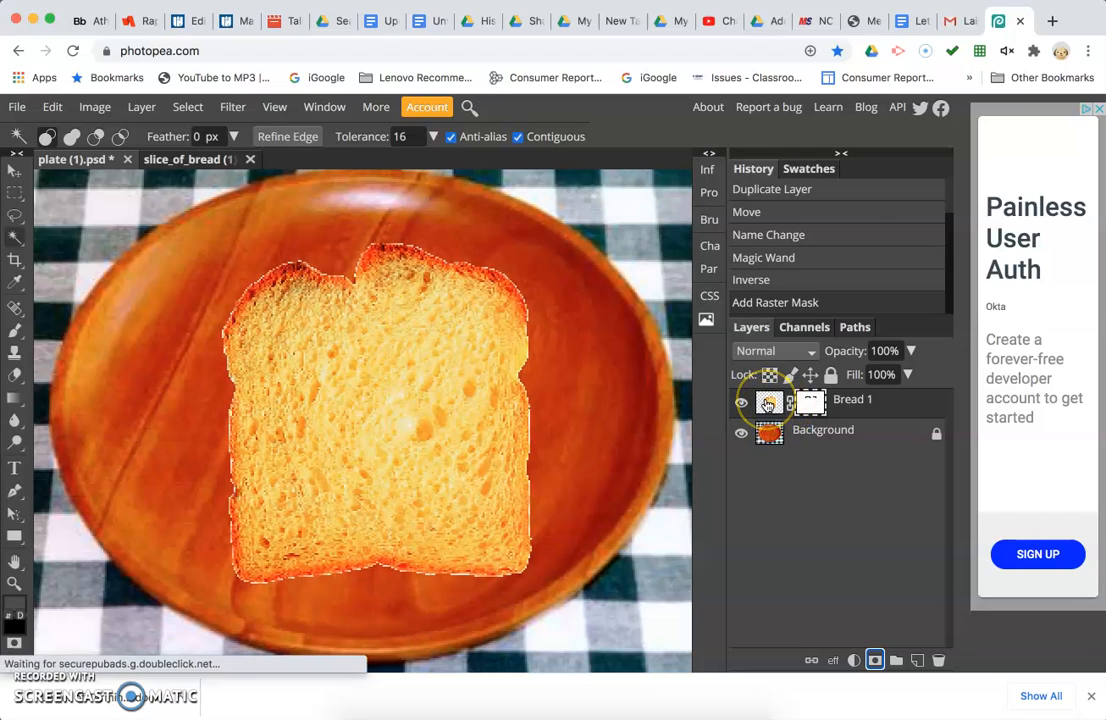
Scale the Bread 1 layer image down proportionally to about 82%.
click(767, 402)
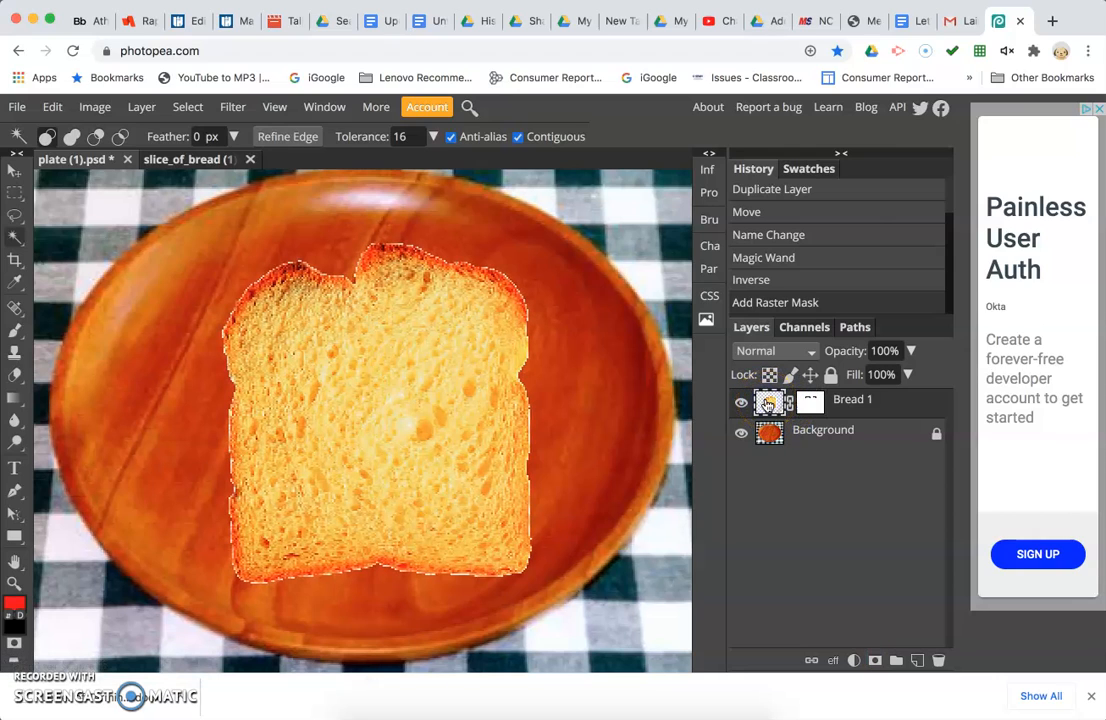
click(812, 402)
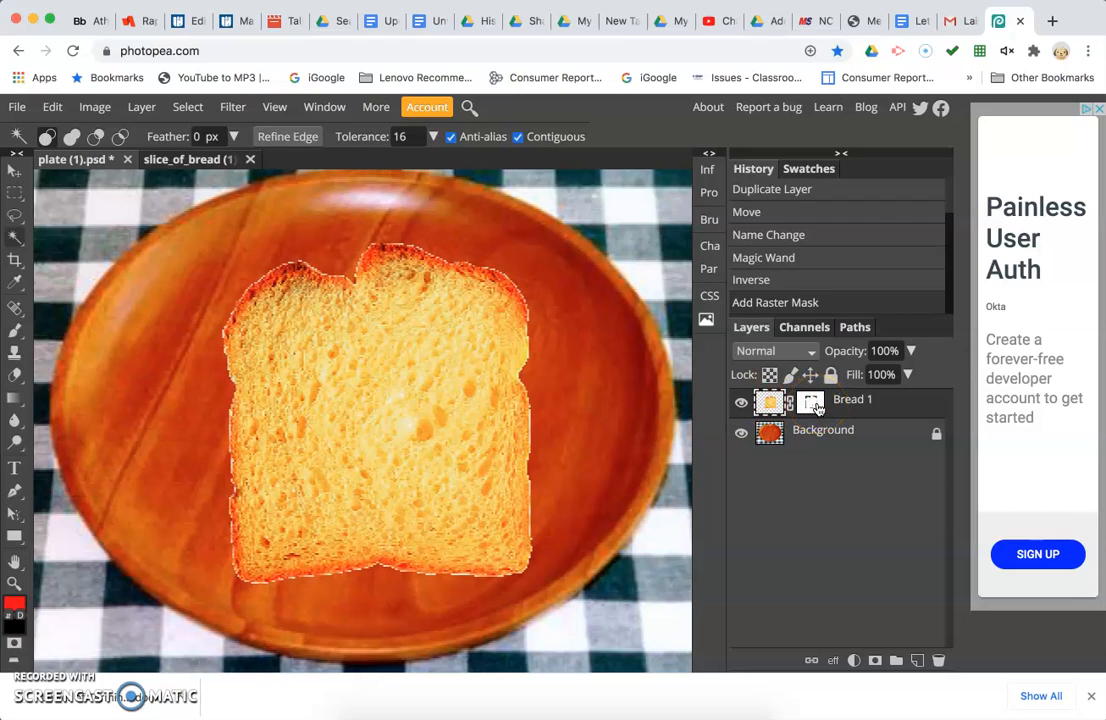
click(767, 402)
click(53, 108)
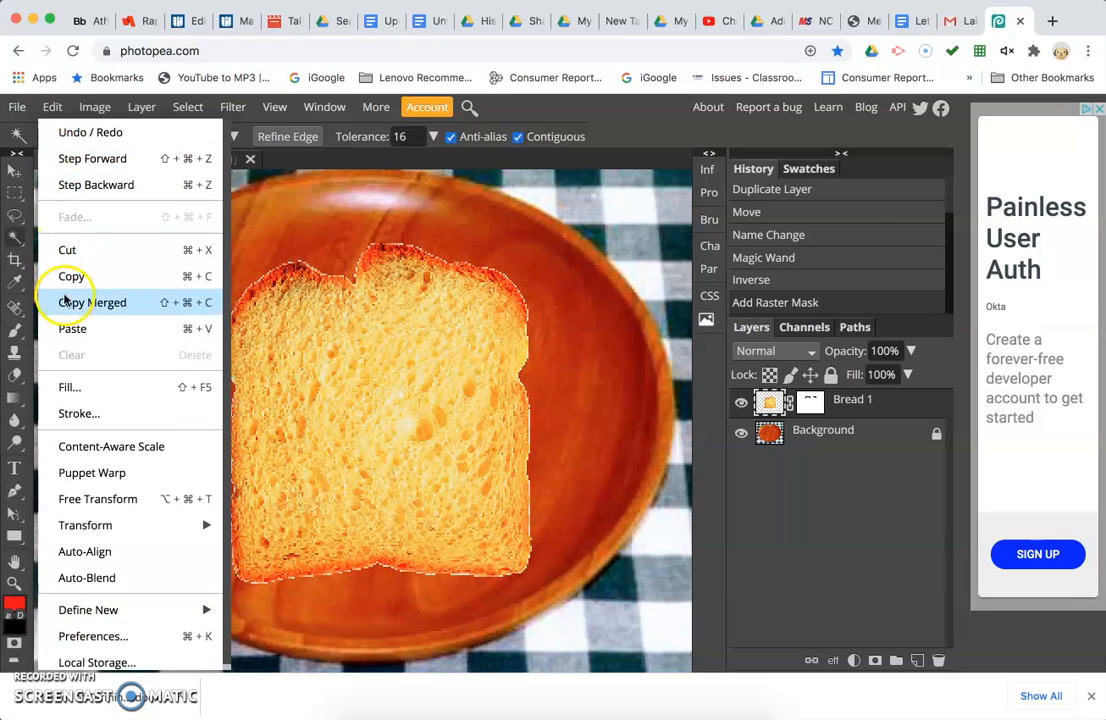
mouse_move(80, 528)
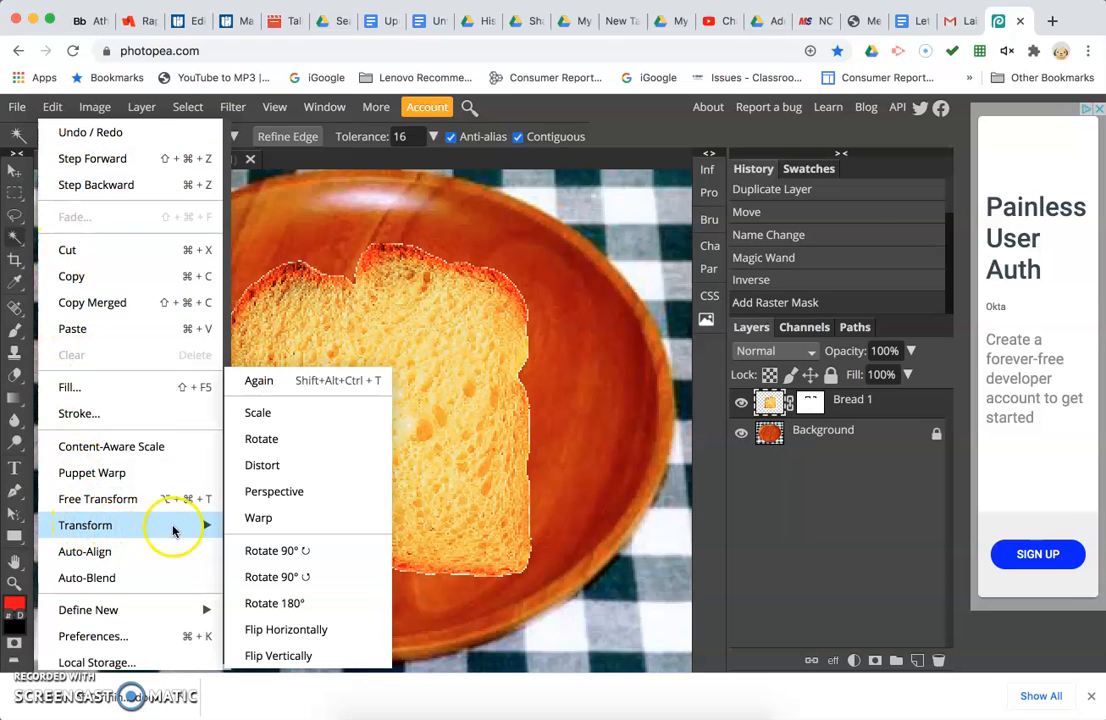
click(272, 414)
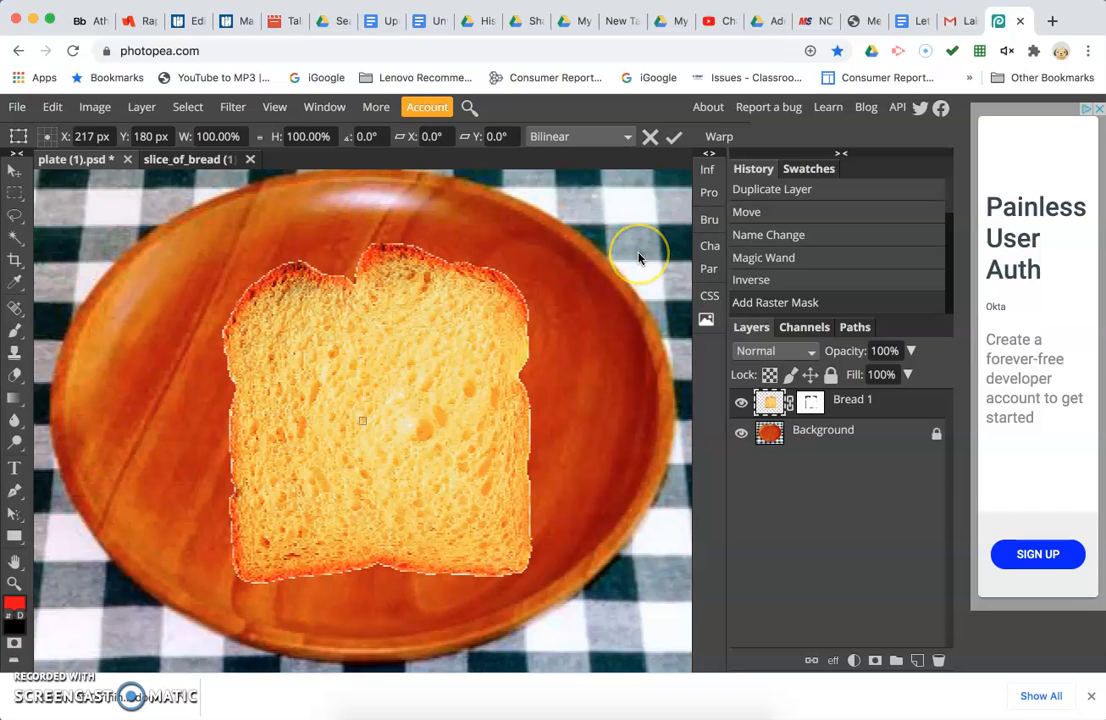
key(ctrl+minus)
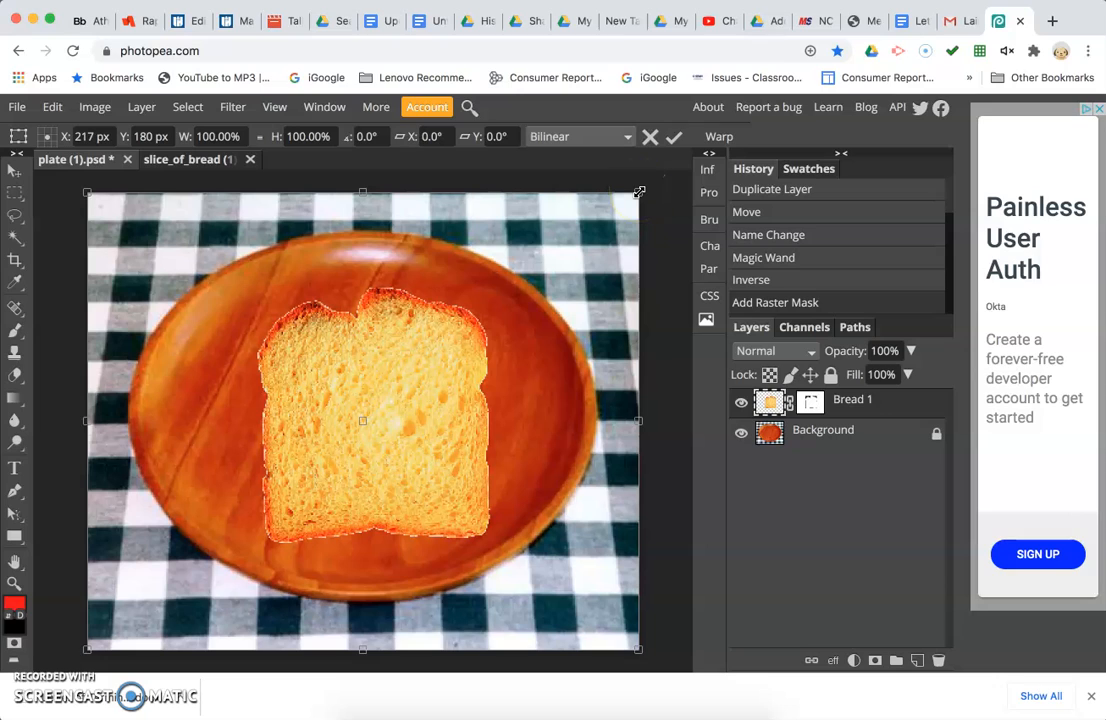
drag(639, 192, 540, 337)
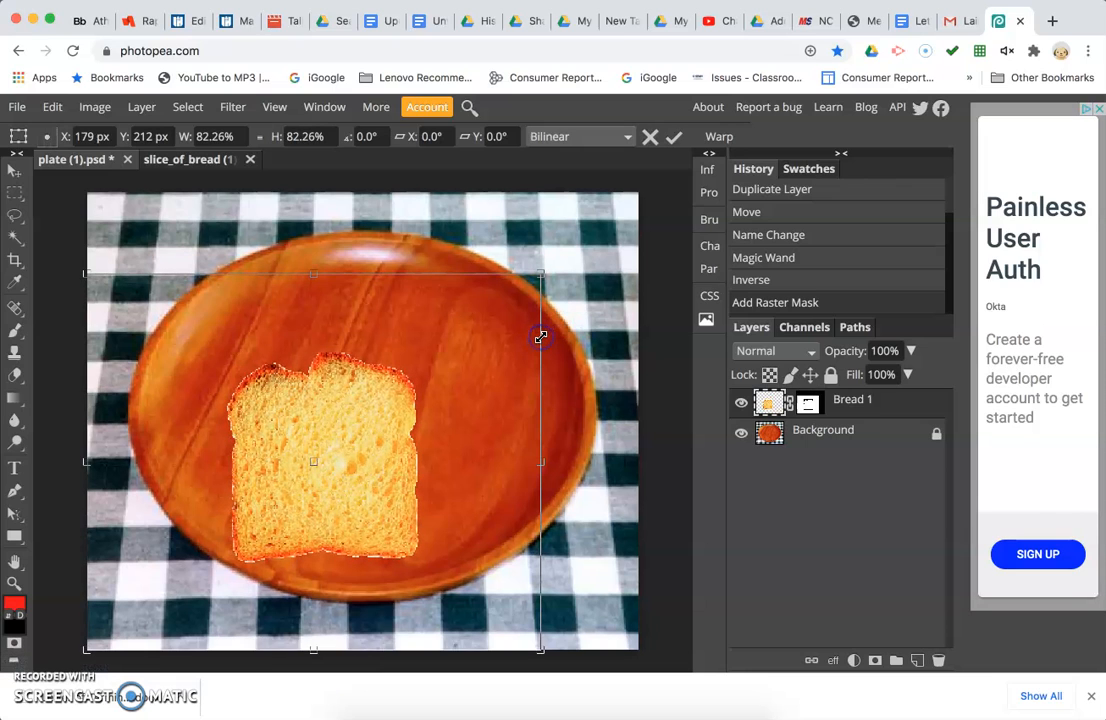
Move the scaled bread slice up and right on the plate, then rotate it about 15.3°.
click(340, 437)
drag(315, 460, 391, 433)
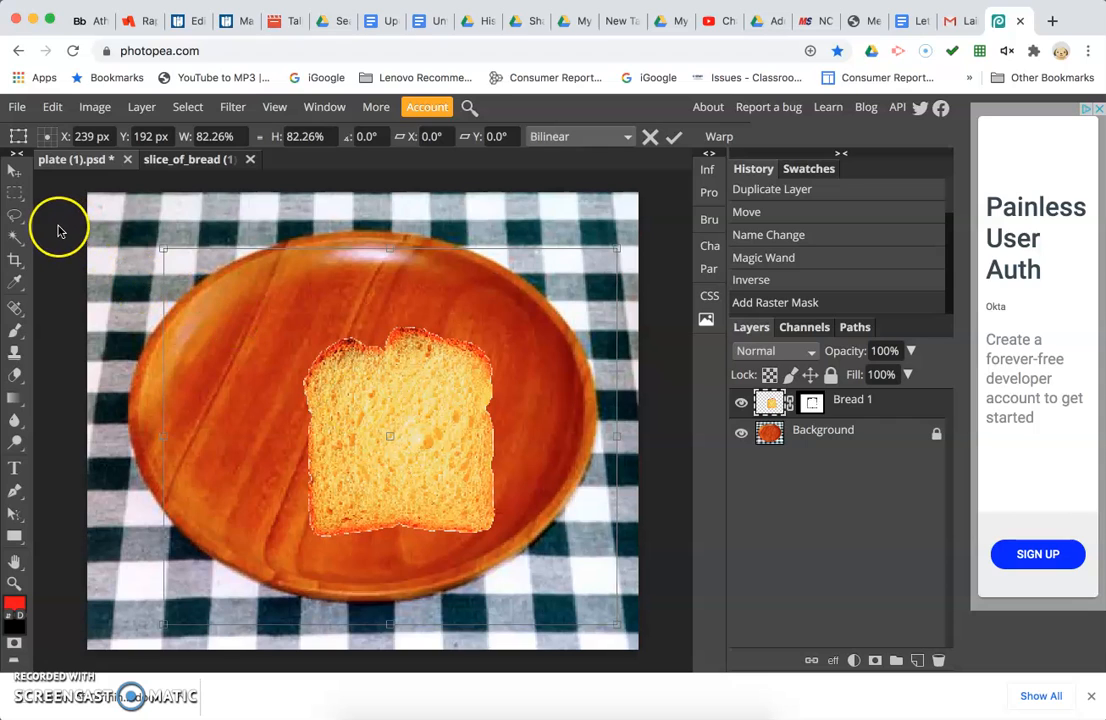
click(52, 106)
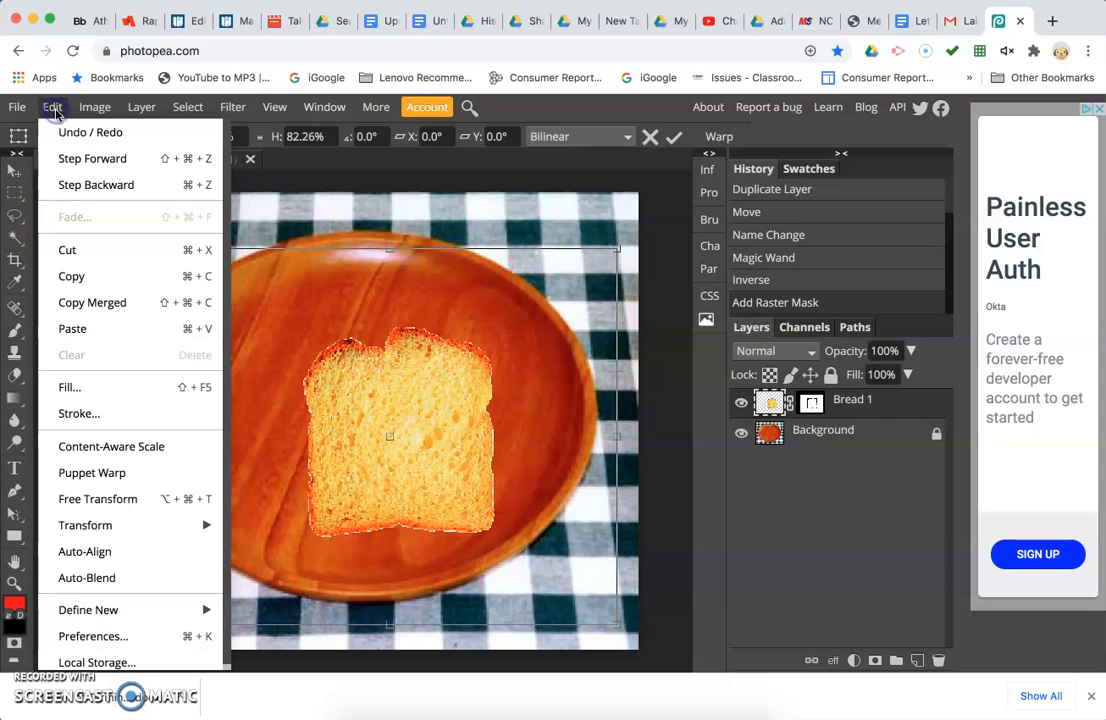
mouse_move(205, 518)
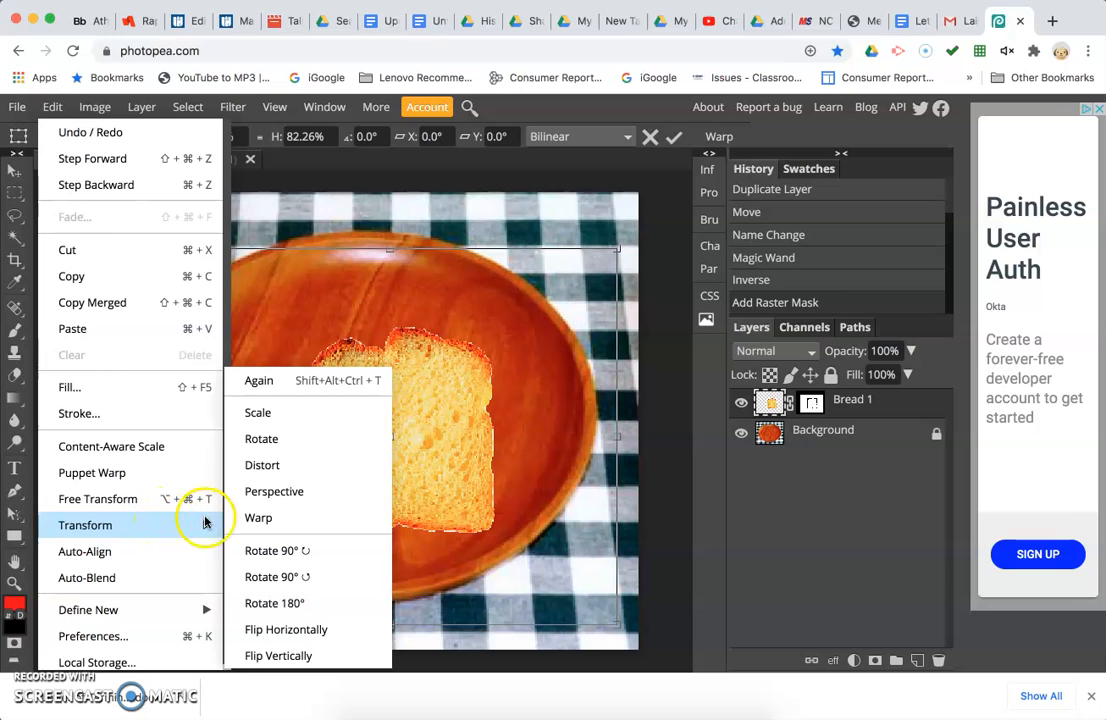
click(264, 439)
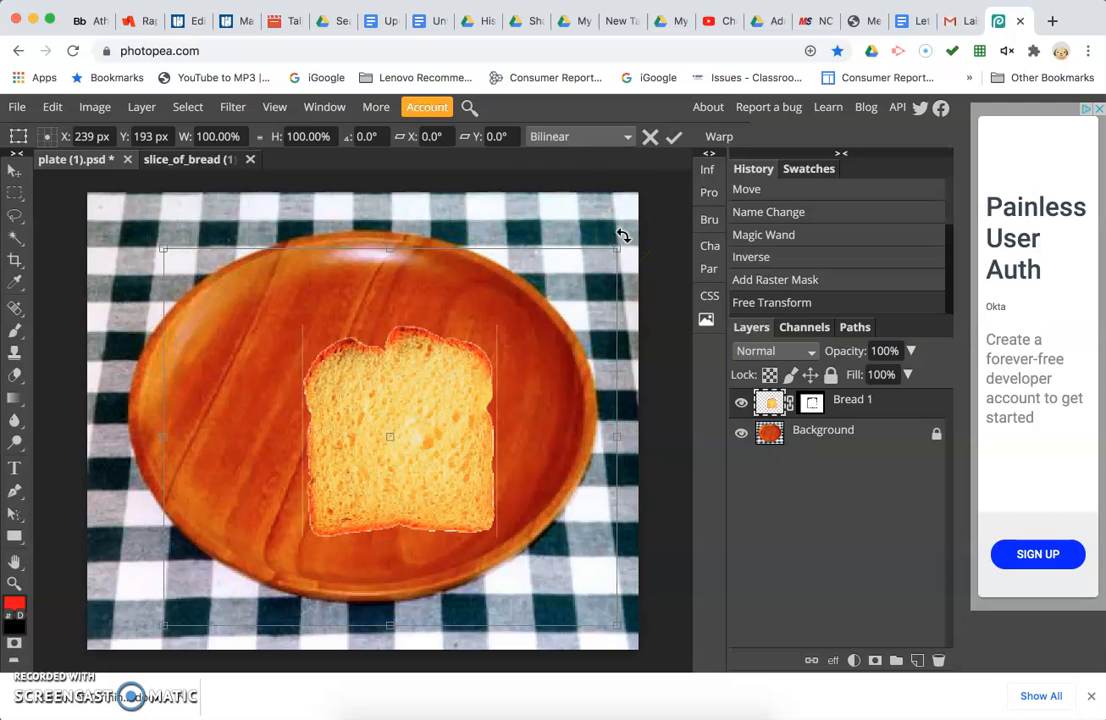
drag(625, 235, 662, 308)
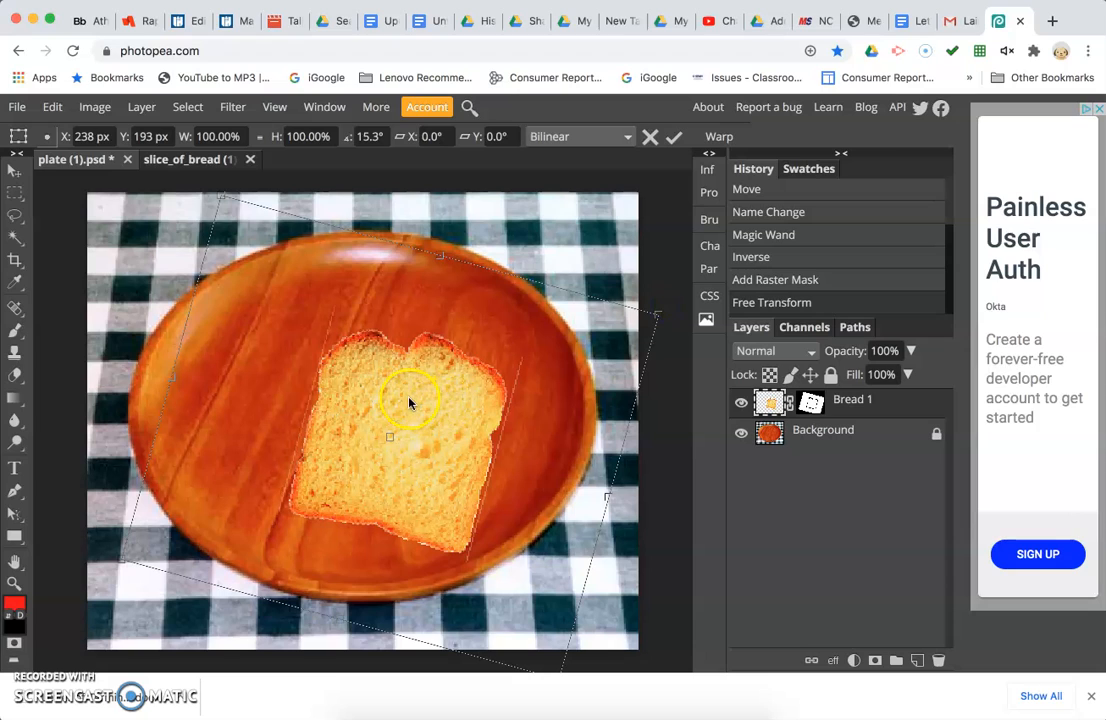
click(13, 177)
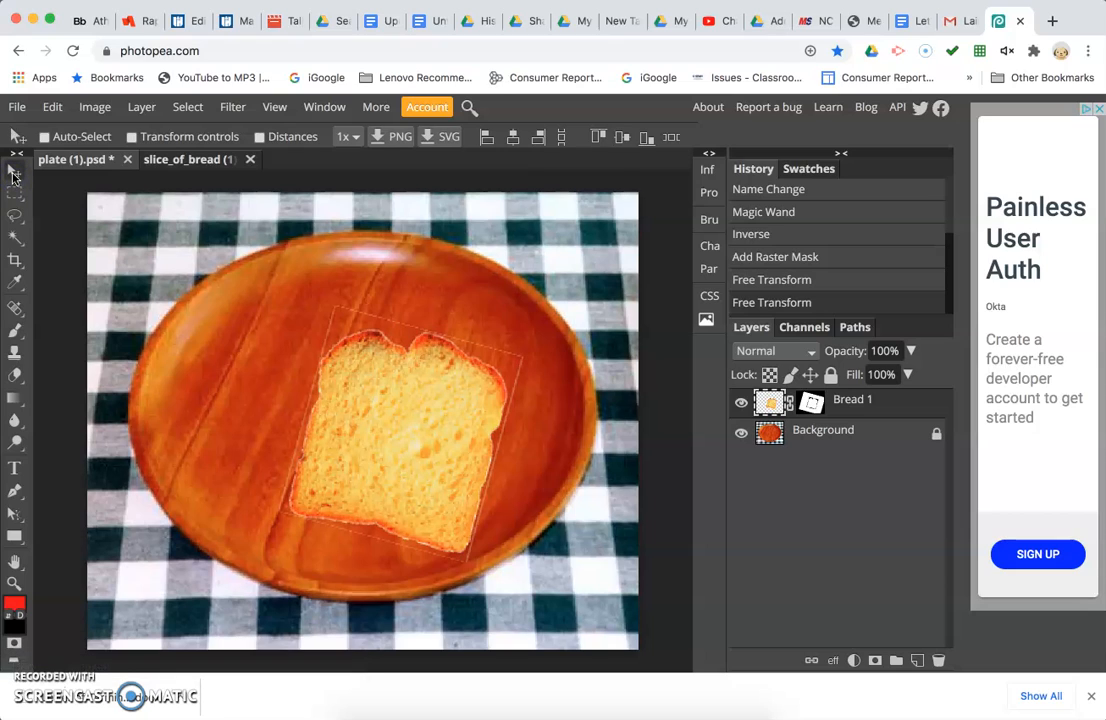
Nudge the bread slice slightly right and up toward the plate's centre.
click(15, 193)
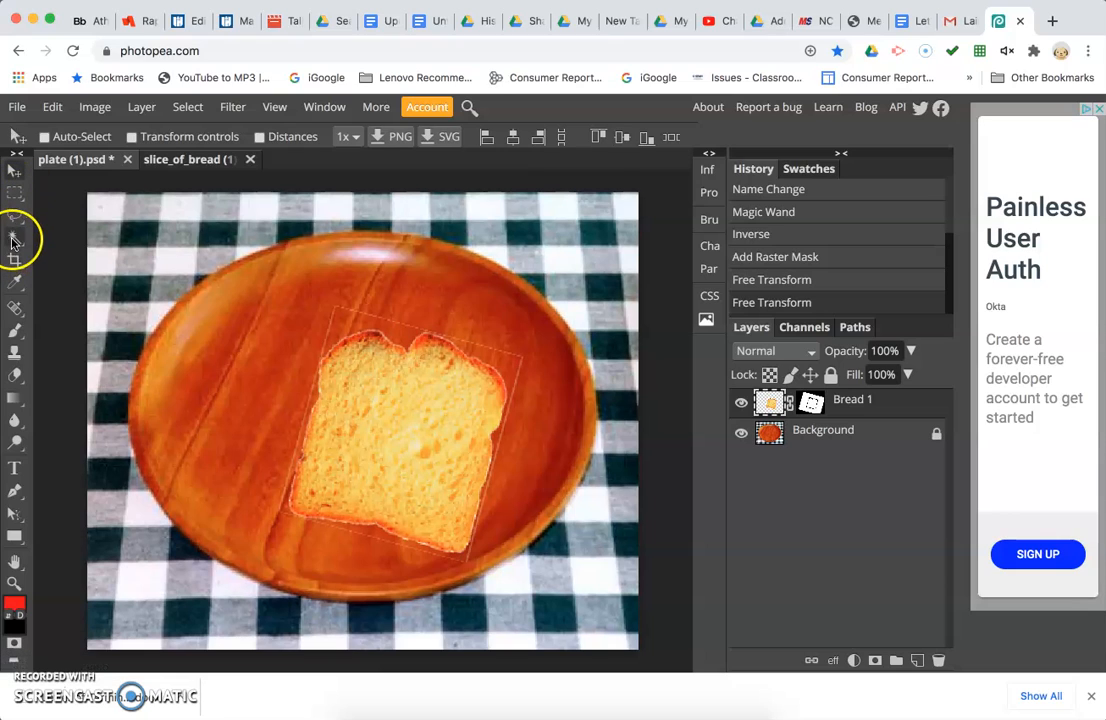
drag(395, 412, 419, 398)
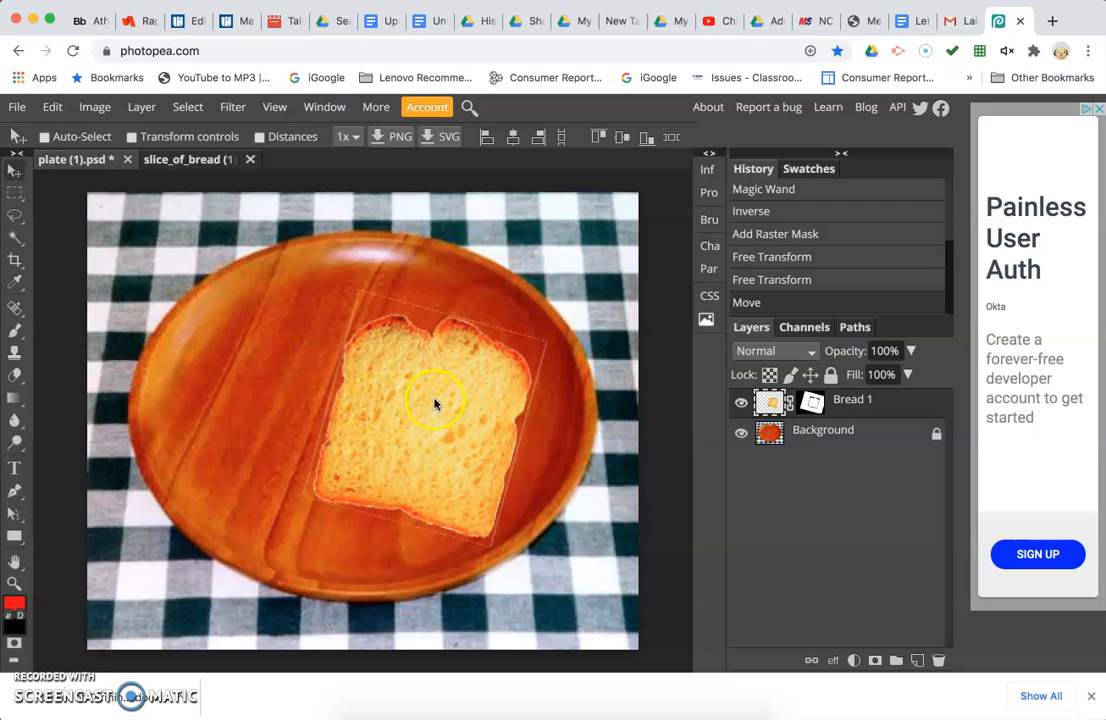
drag(435, 401, 431, 411)
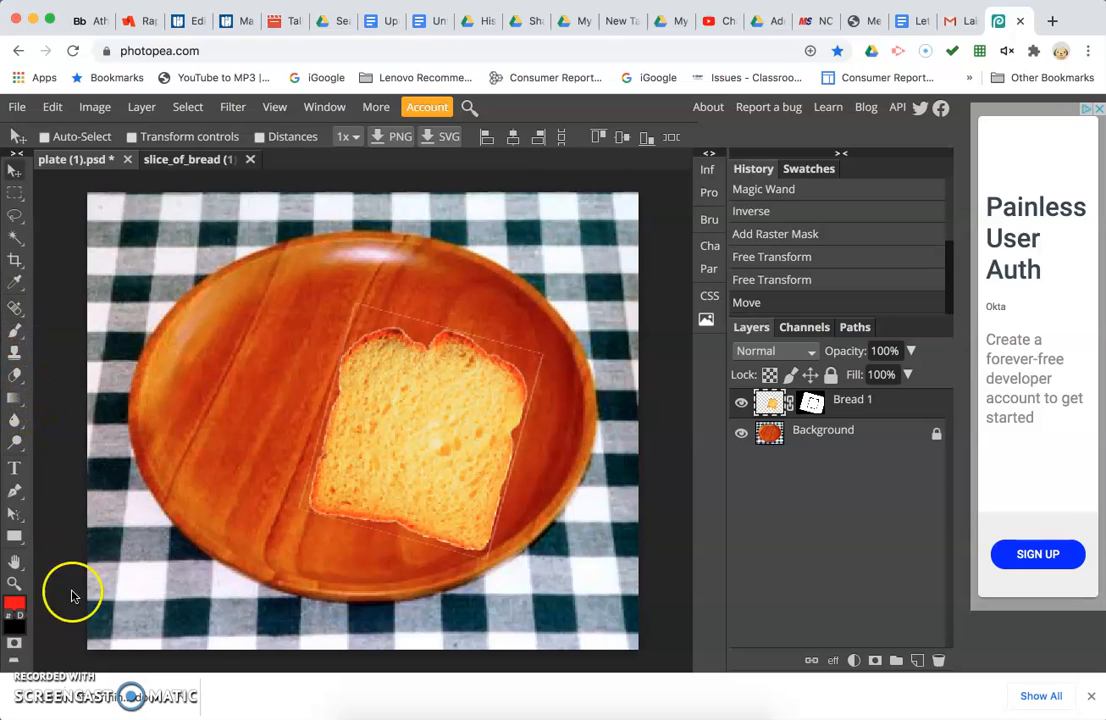
Erase leftover white fringe along the bread slice's upper edge with the Eraser tool.
click(16, 375)
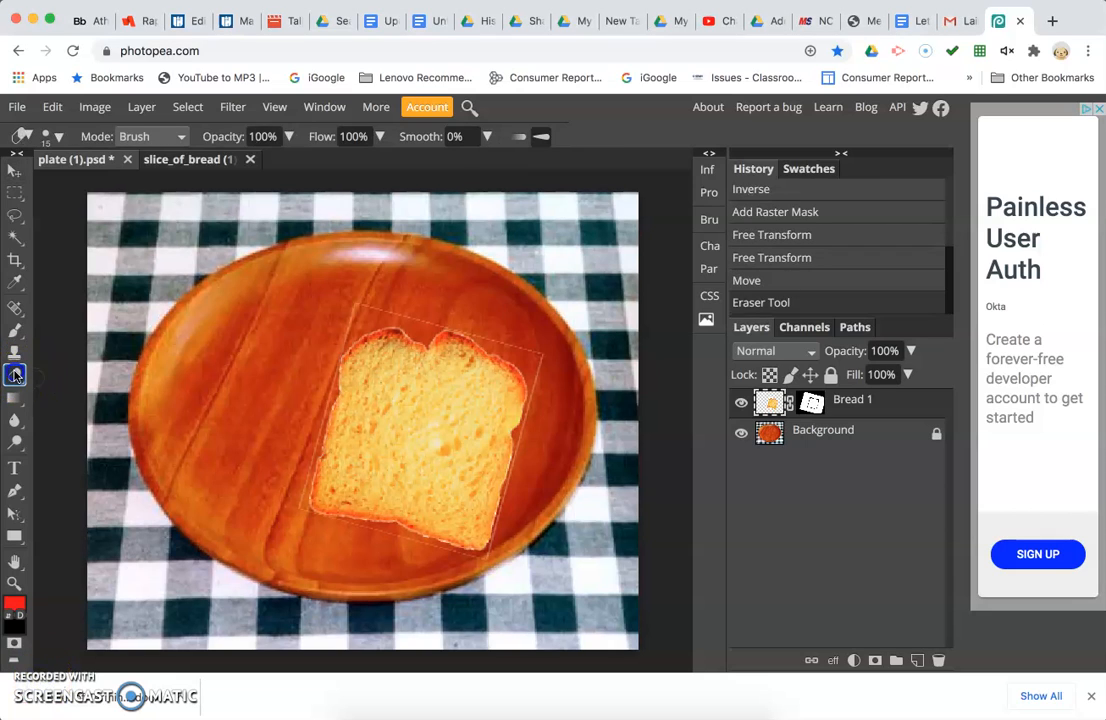
right_click(16, 375)
click(53, 382)
click(427, 322)
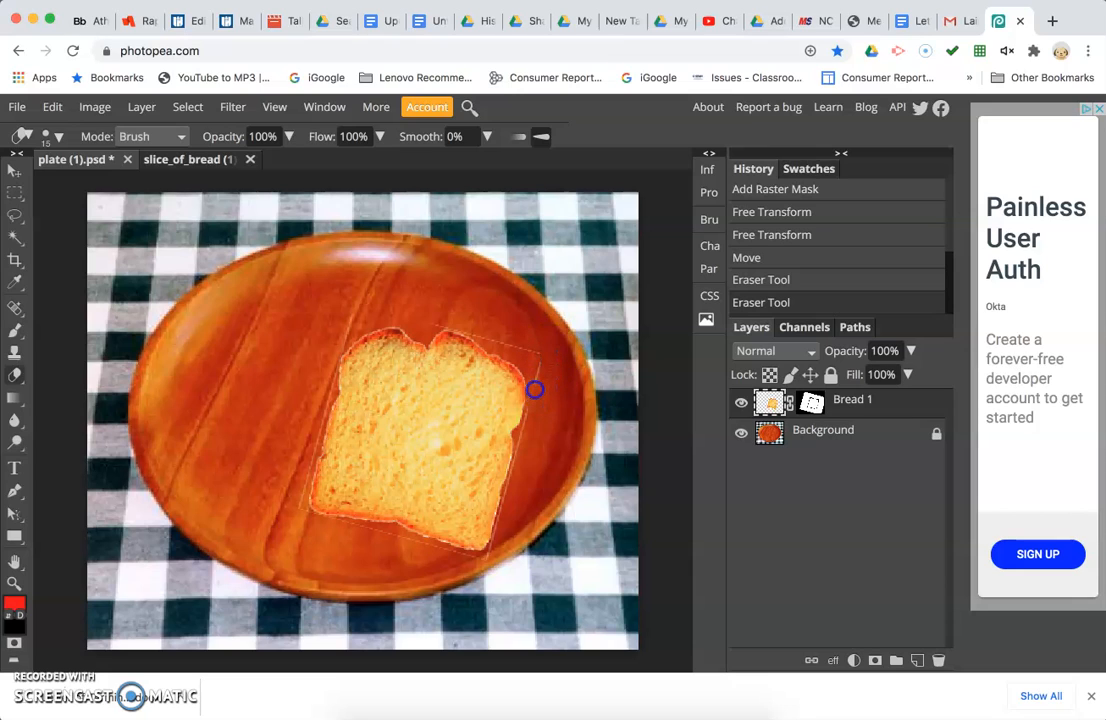
click(488, 330)
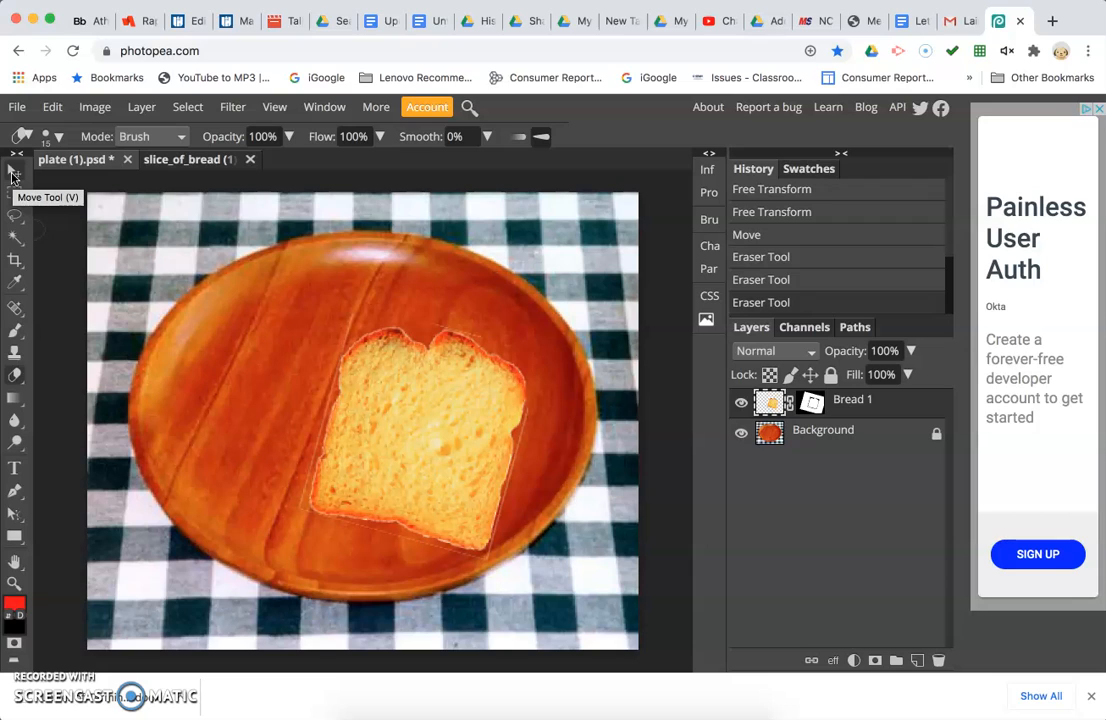
click(13, 175)
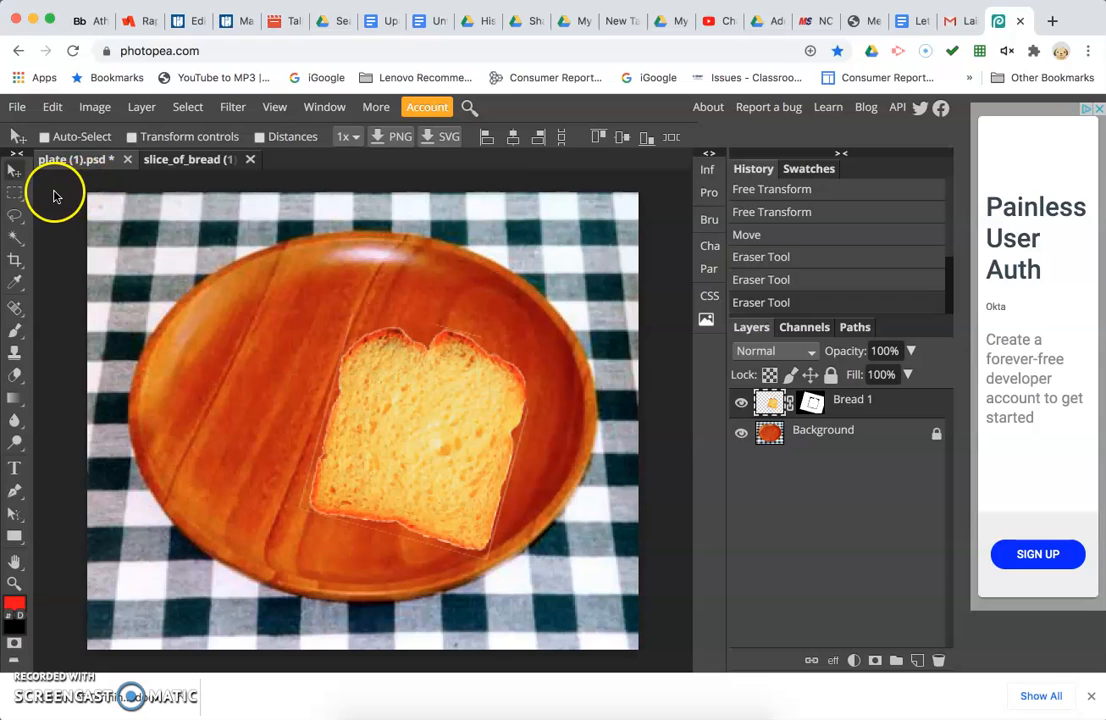
Open bacon (1).jpg from the Downloads folder.
click(17, 107)
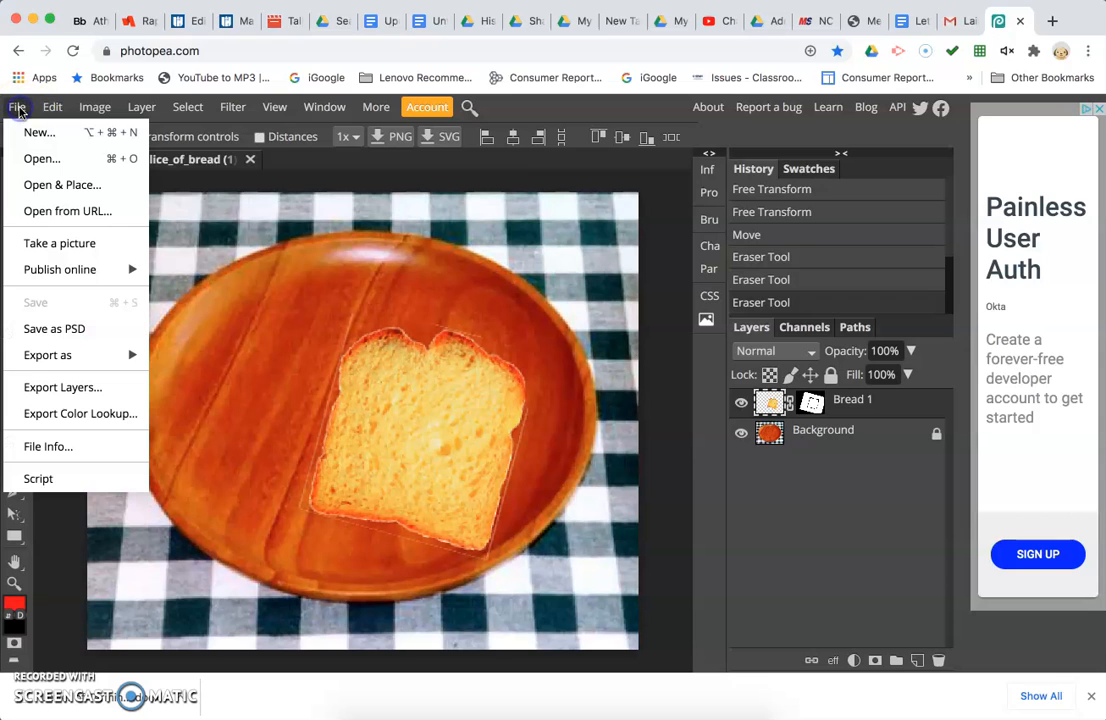
click(36, 158)
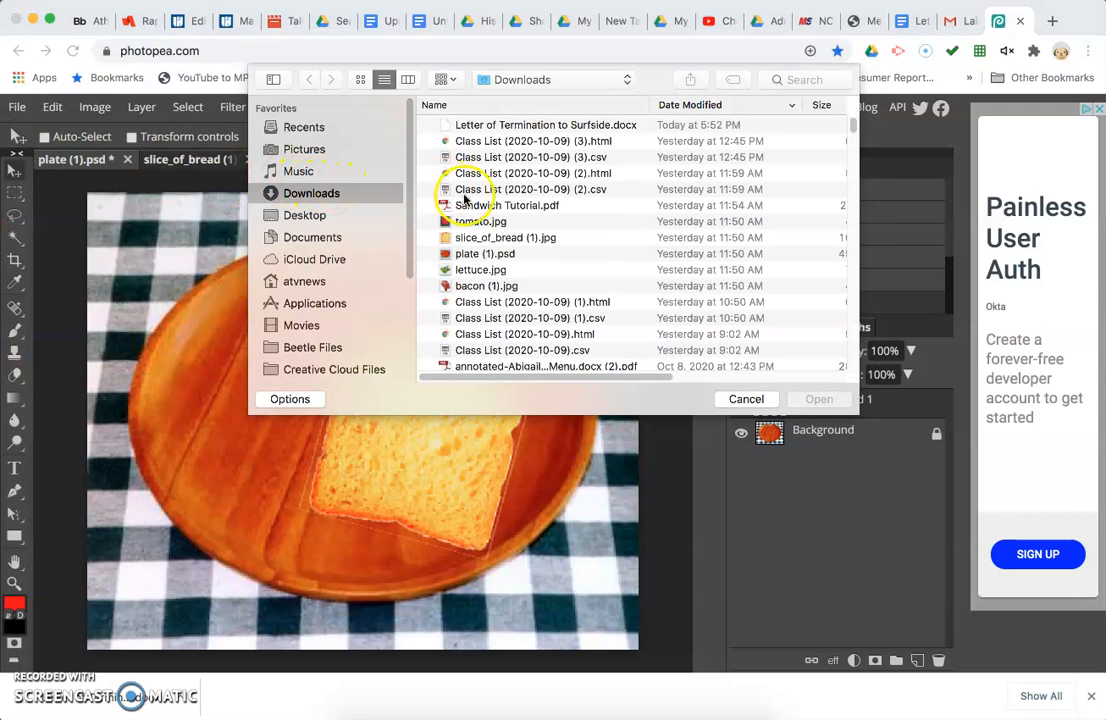
click(470, 286)
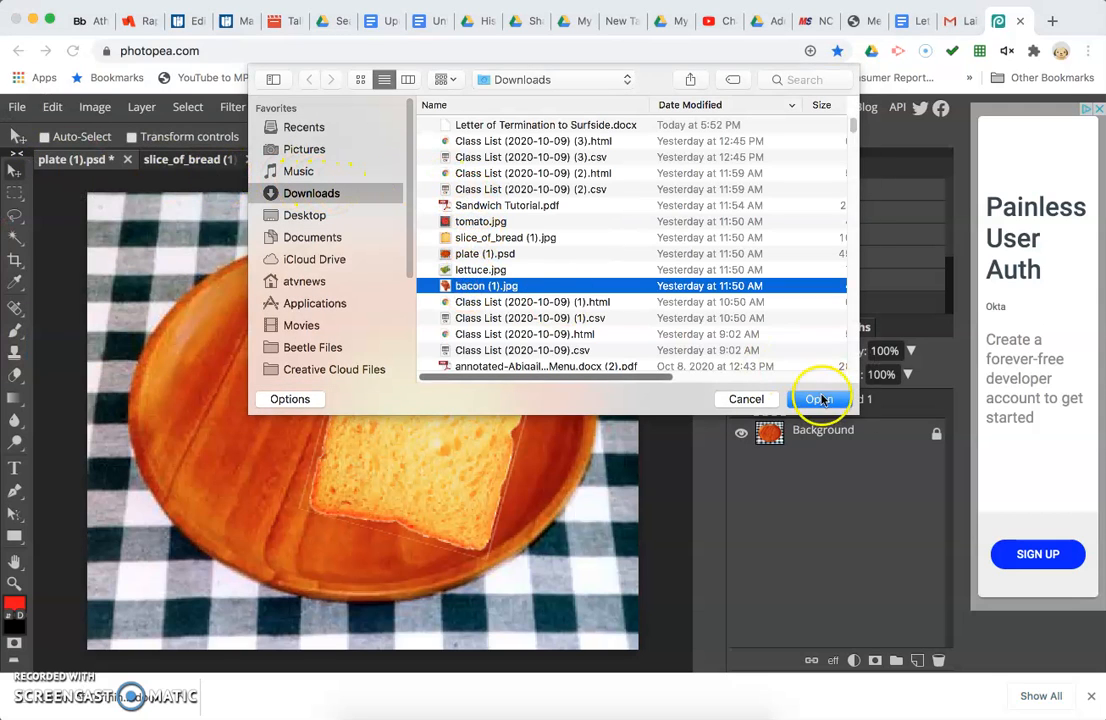
click(817, 399)
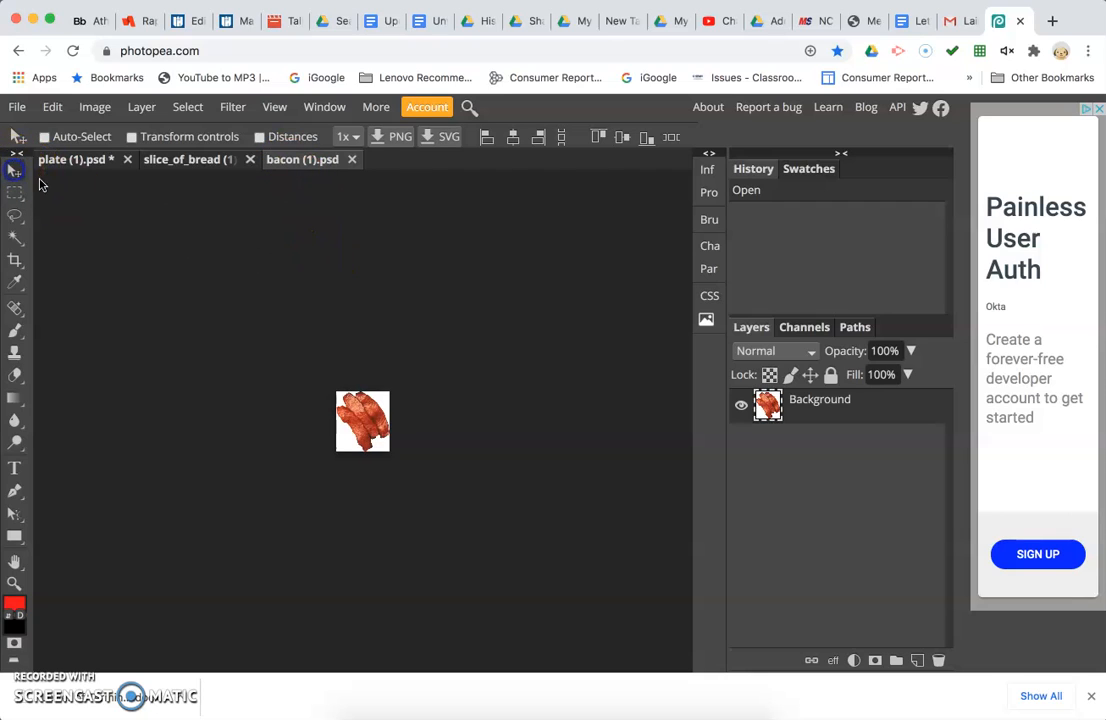
Copy the bacon image into the plate document as a new layer over the bread slice.
drag(370, 432, 265, 350)
drag(93, 197, 398, 412)
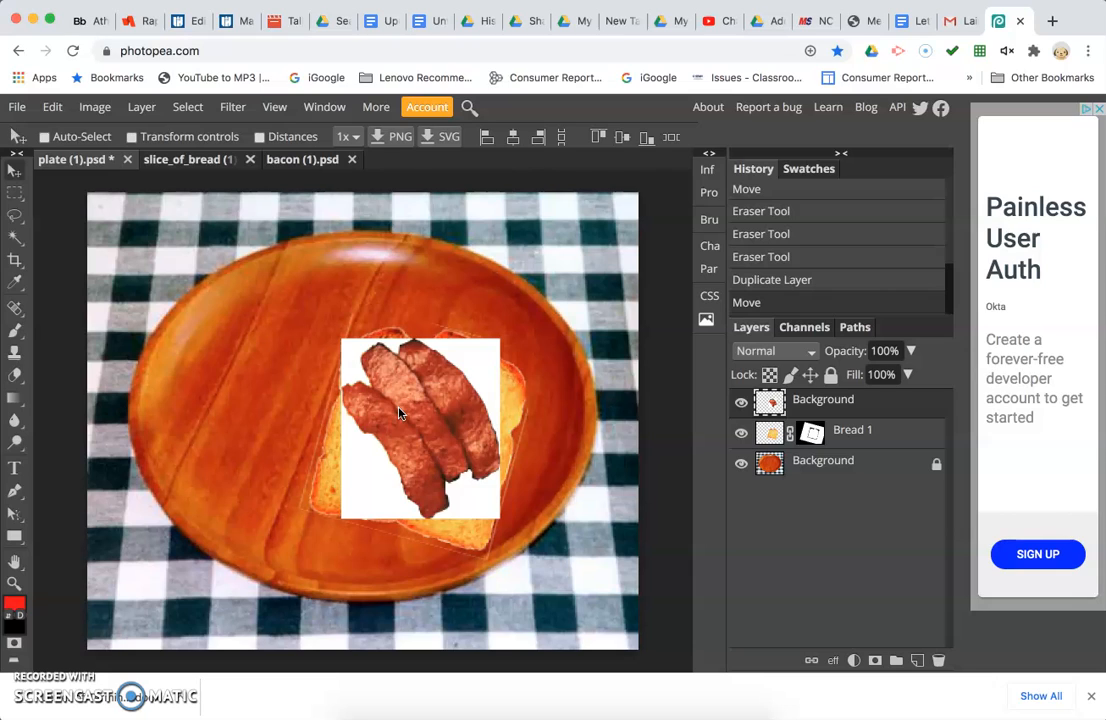
Try to select the white background around the bacon with several Magic Wand clicks.
click(347, 397)
click(15, 238)
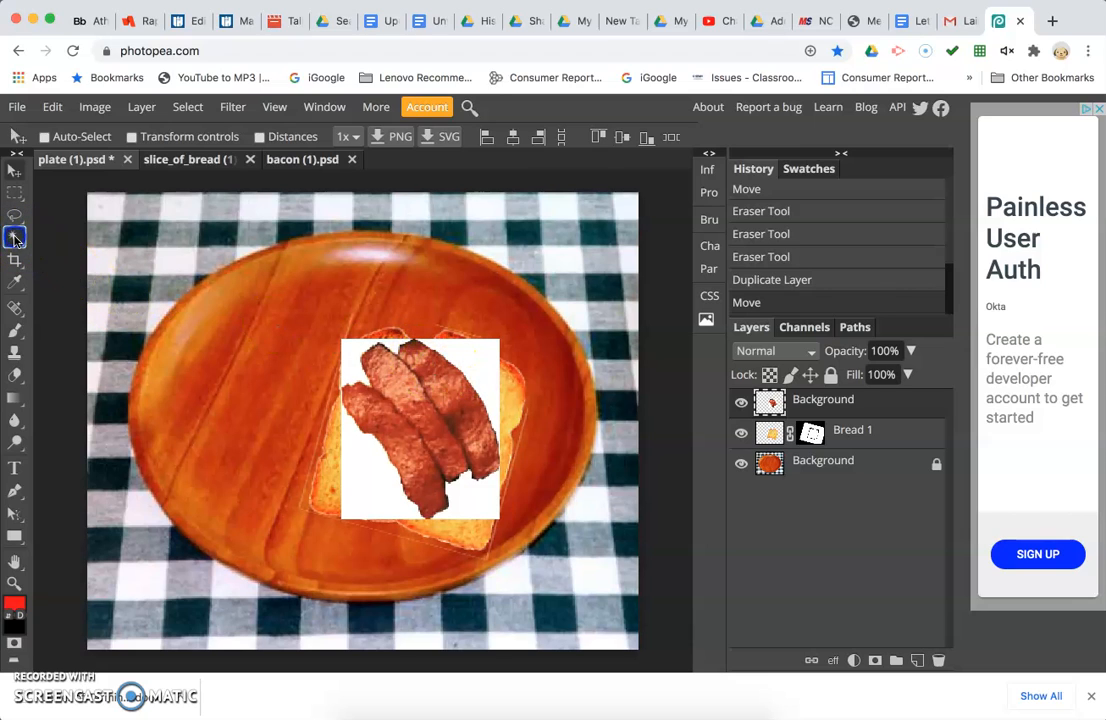
click(360, 466)
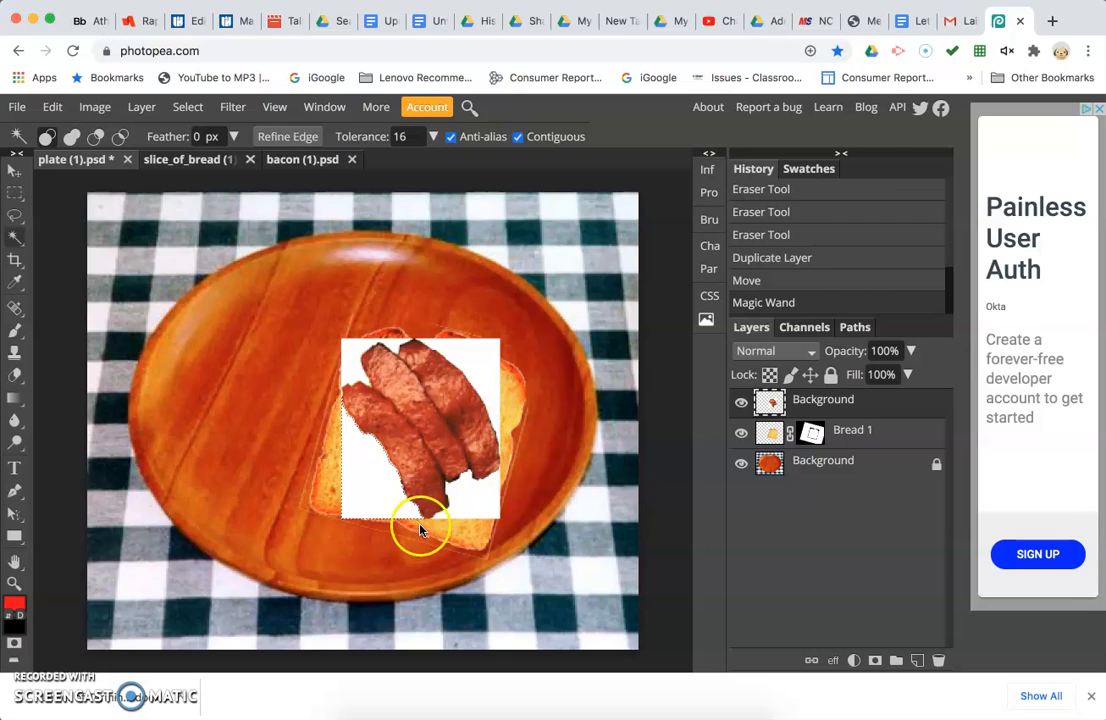
click(471, 500)
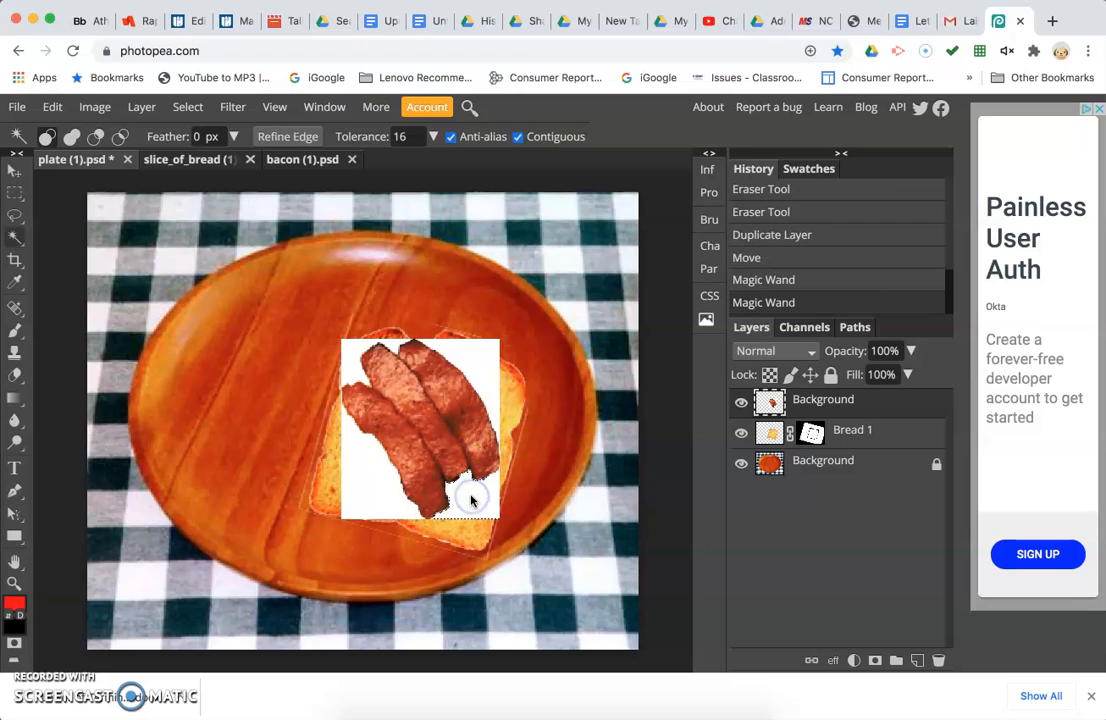
shift+click(487, 373)
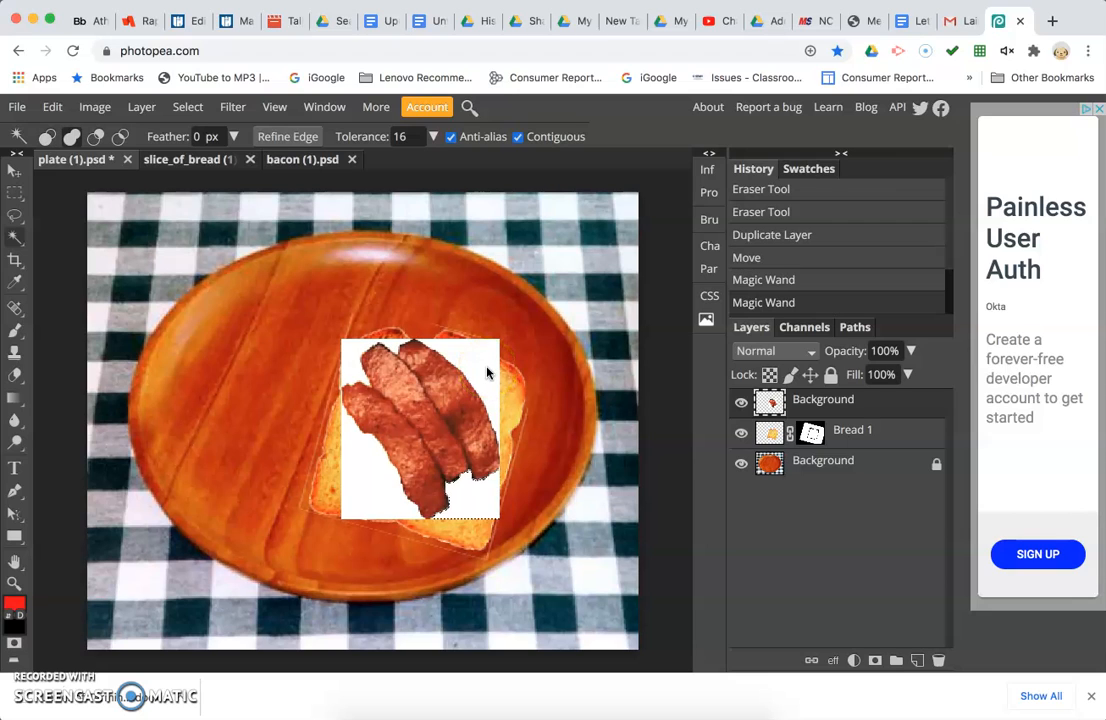
shift+click(487, 373)
shift+click(357, 355)
shift+click(360, 482)
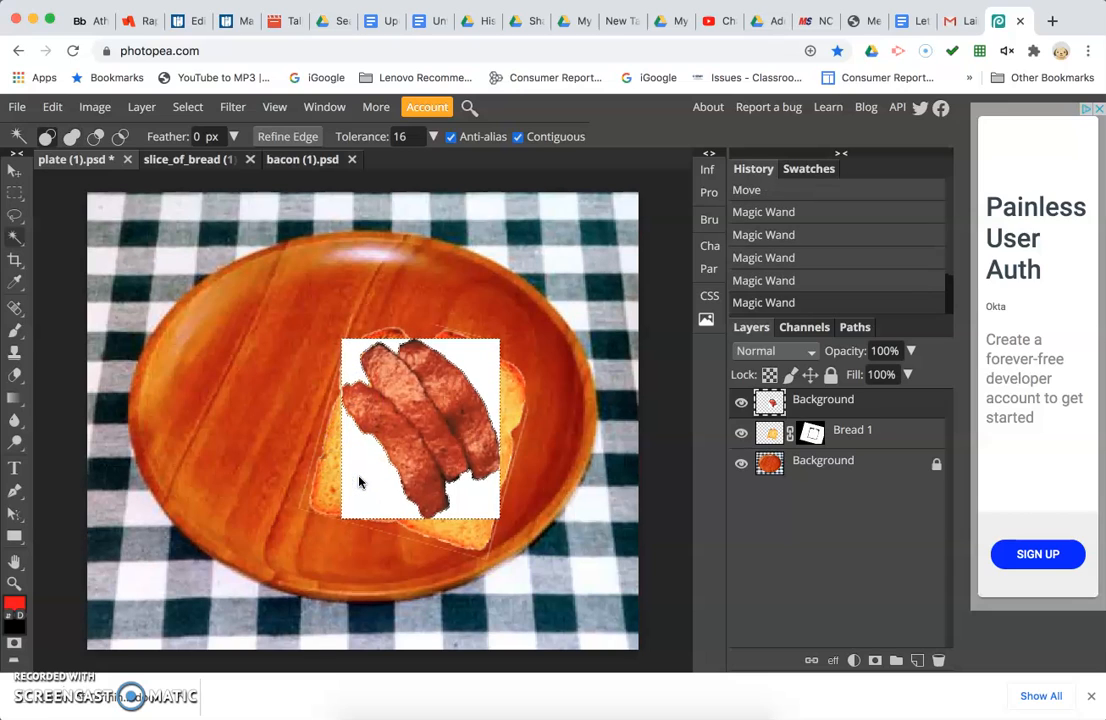
Undo all five Magic Wand selections.
key(ctrl+z)
key(ctrl+z)
key(ctrl+z)
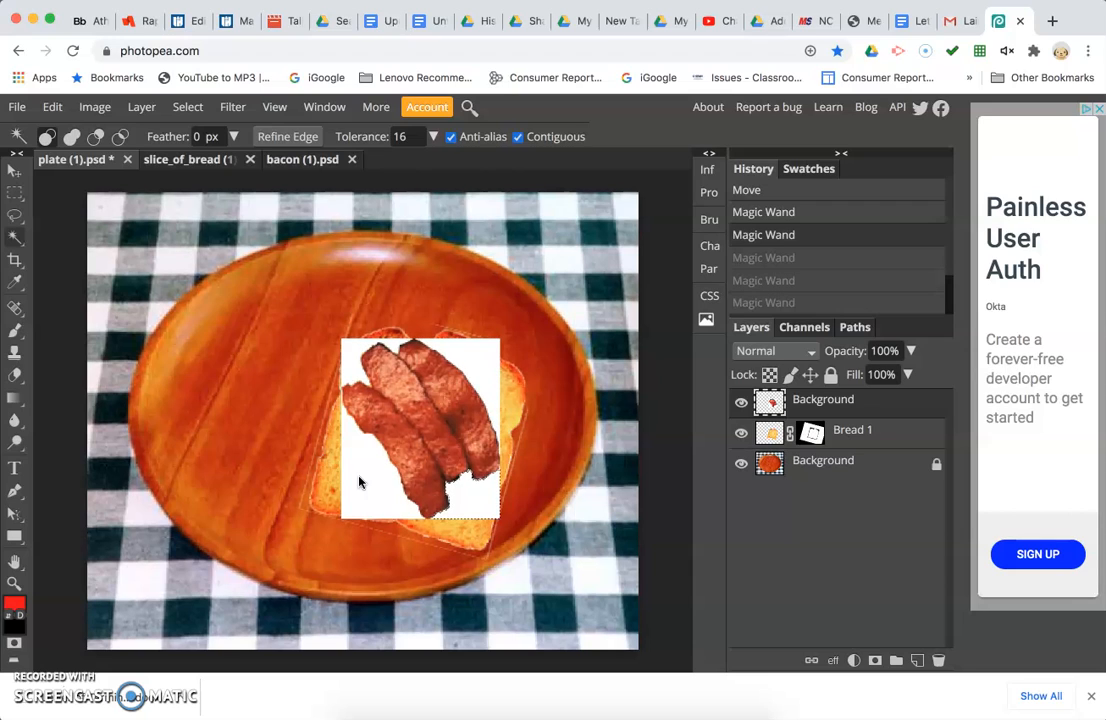
key(ctrl+z)
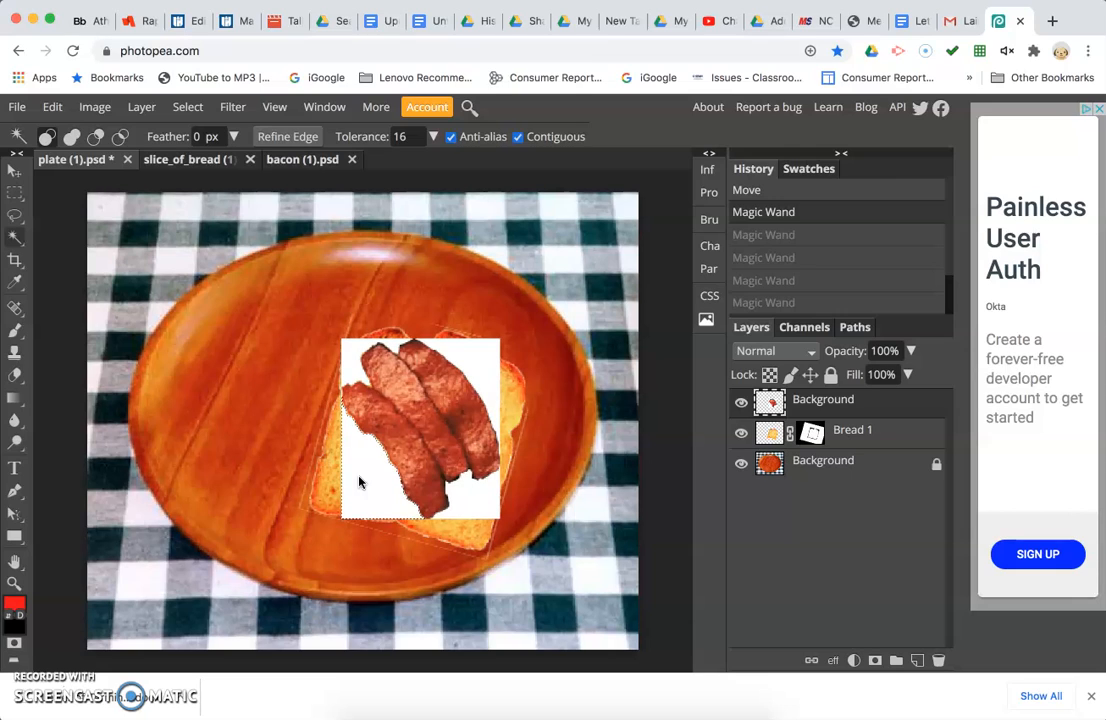
key(ctrl+z)
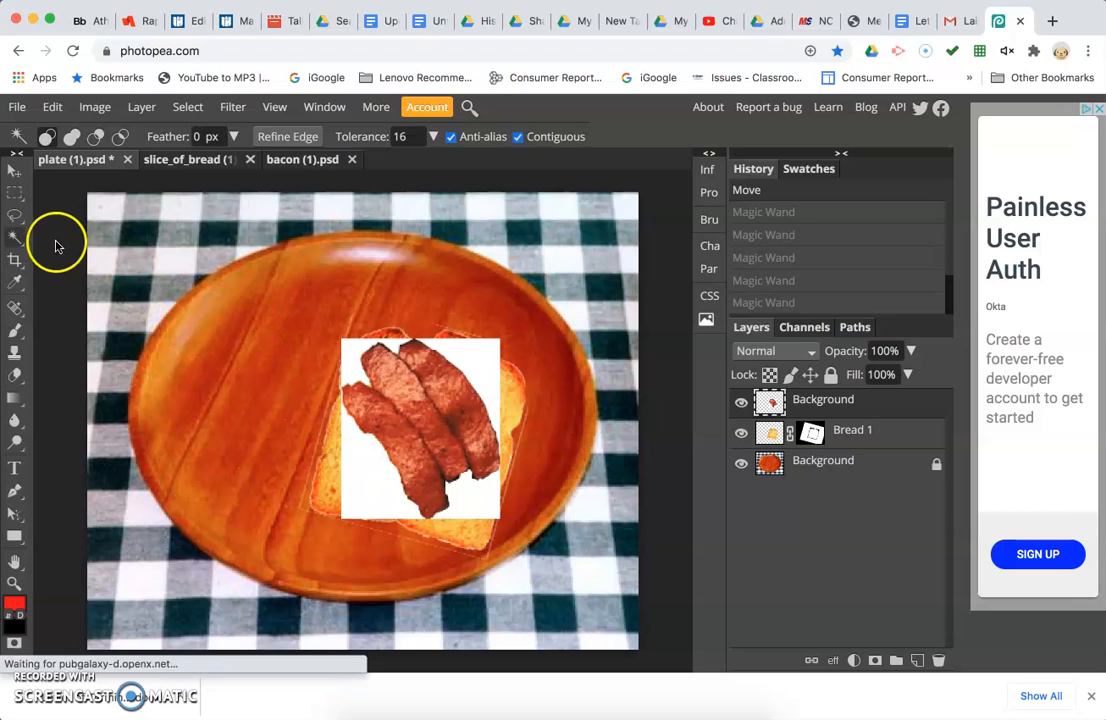
Try to select the white background around the bacon with the Quick Selection tool.
click(17, 240)
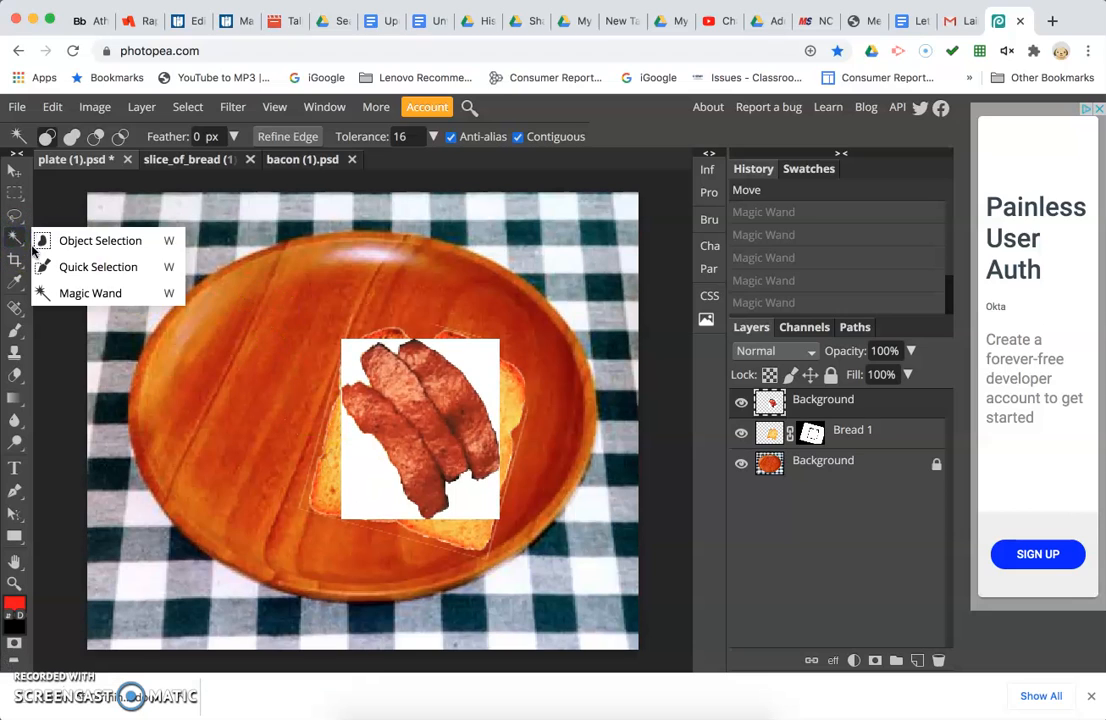
click(80, 267)
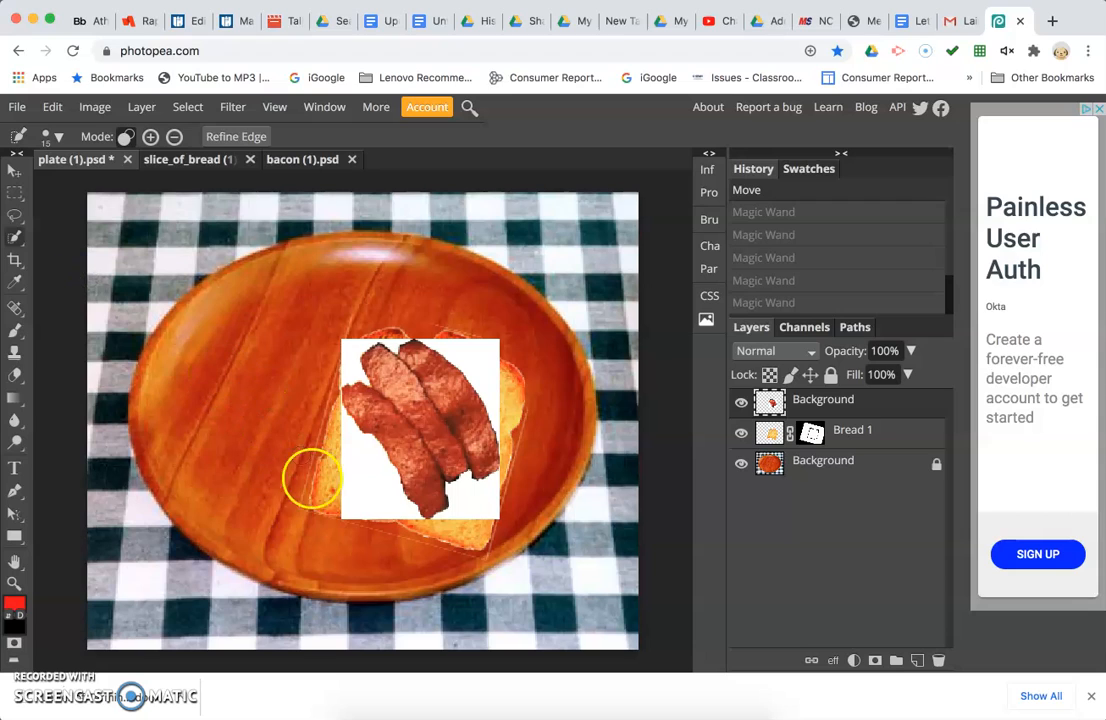
mouse_move(329, 508)
mouse_down()
mouse_move(357, 486)
mouse_move(353, 446)
mouse_move(383, 499)
mouse_up()
drag(477, 499, 459, 494)
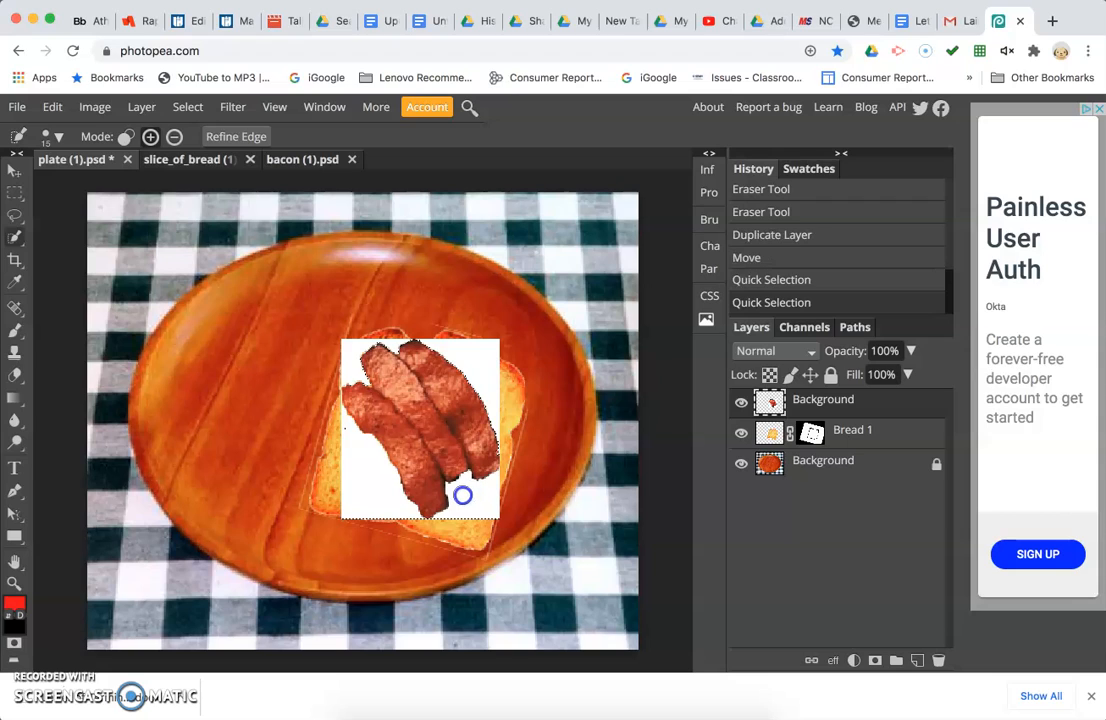
click(480, 353)
drag(353, 335, 347, 362)
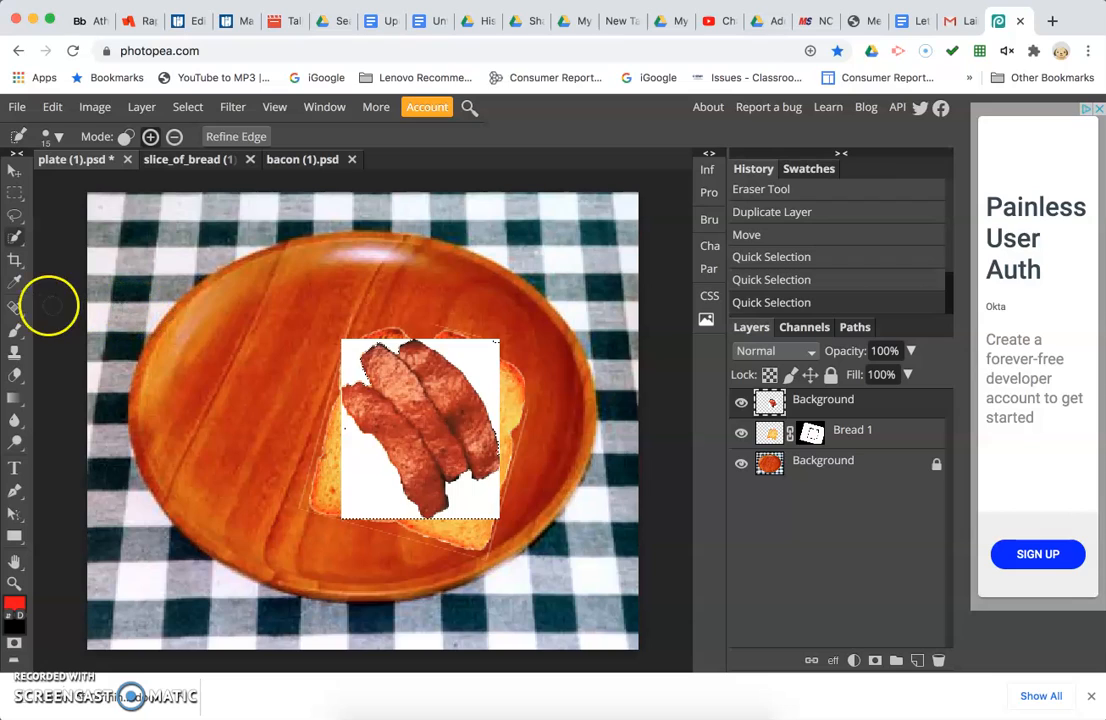
Undo the three Quick Selection steps.
key(super+z)
key(super+z)
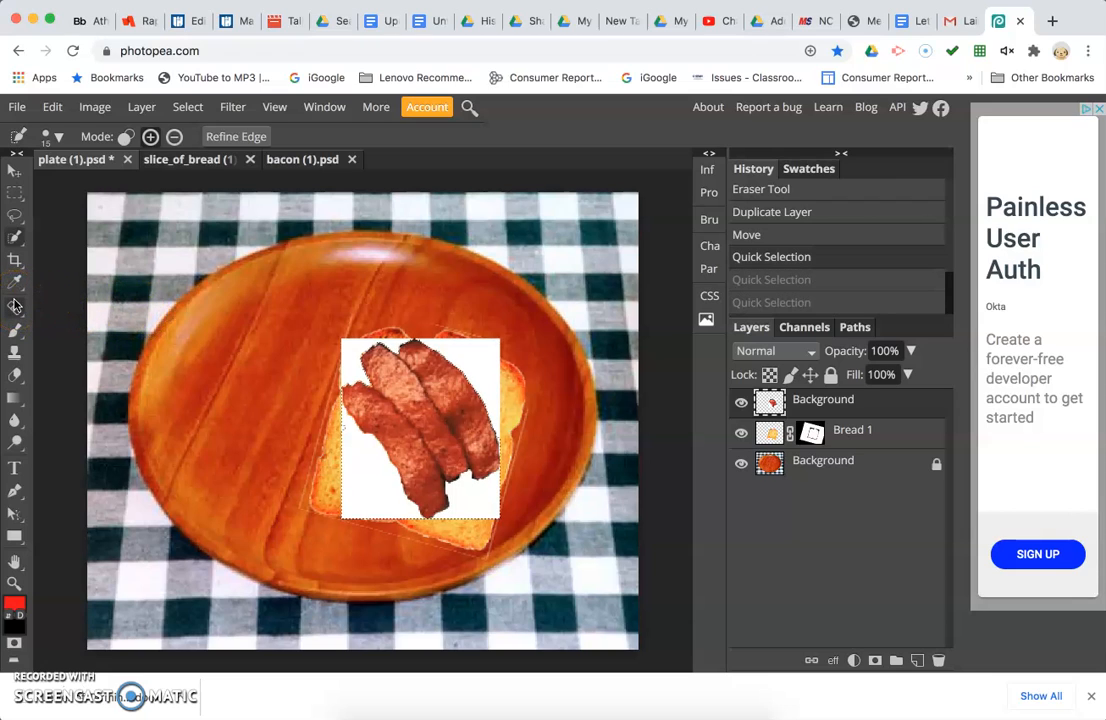
key(super+z)
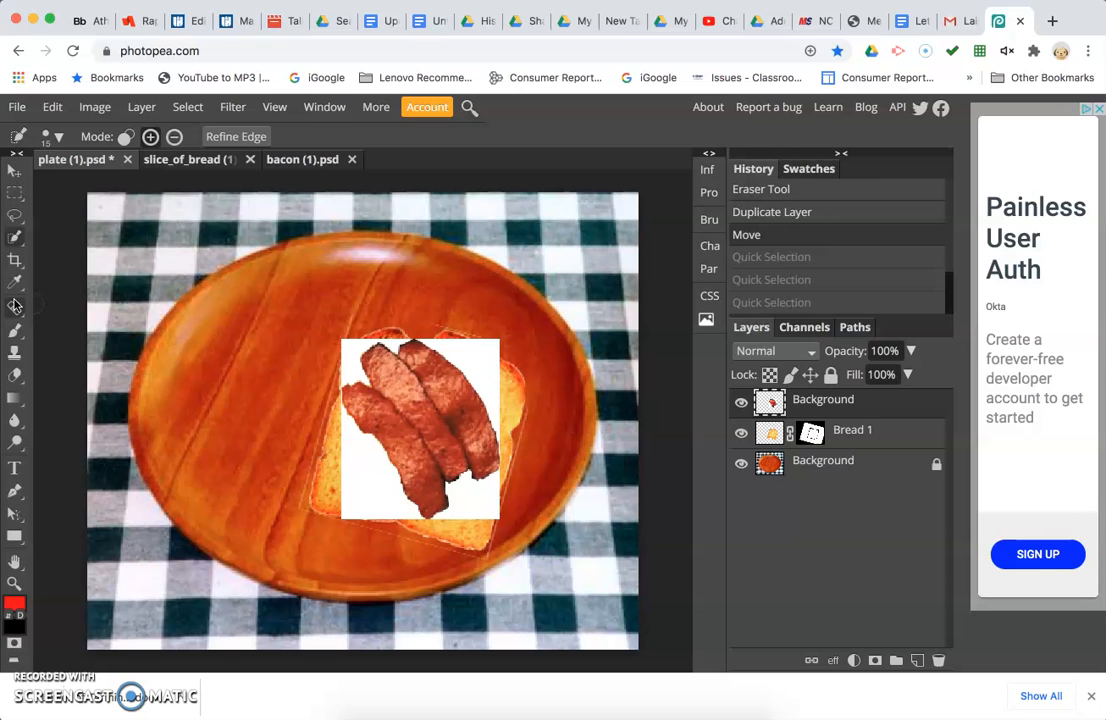
Try to select the bacon by tracing its outline with the Magnetic Lasso, then deselect it.
key(super+equal)
key(super+equal)
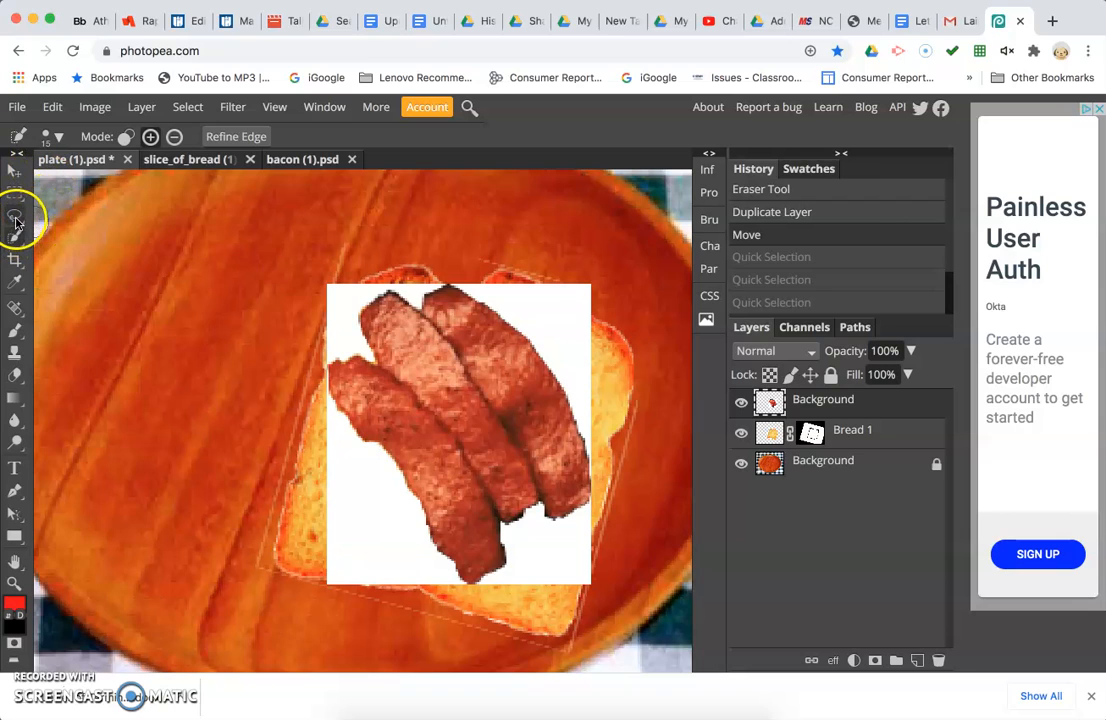
click(15, 216)
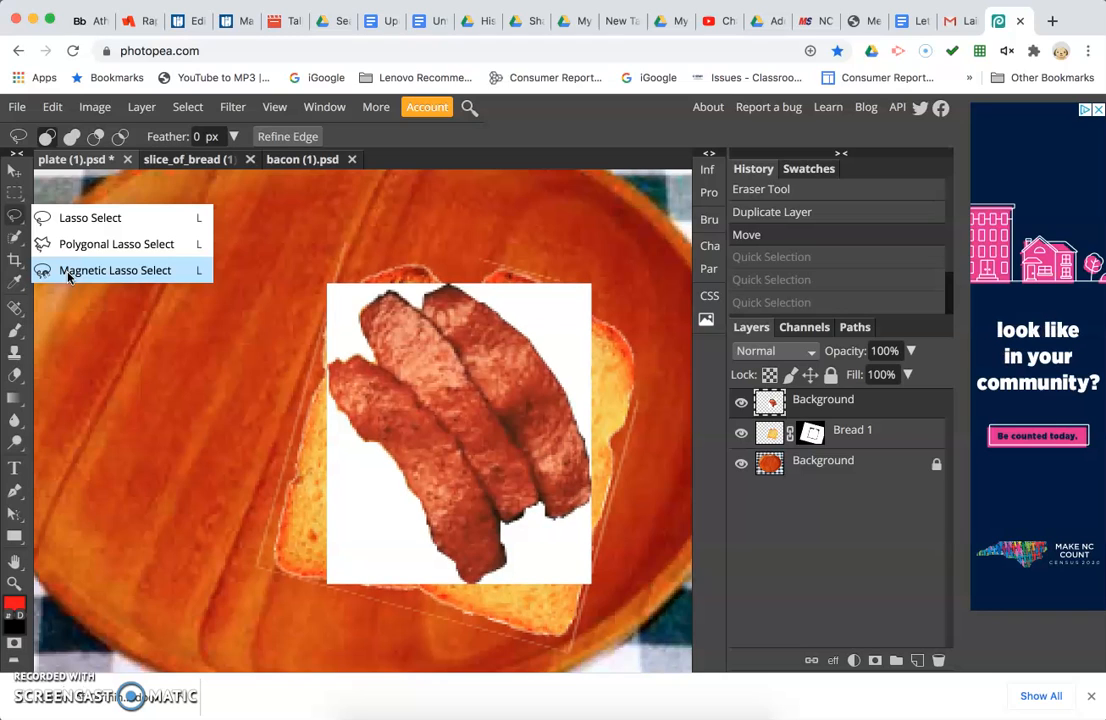
click(68, 271)
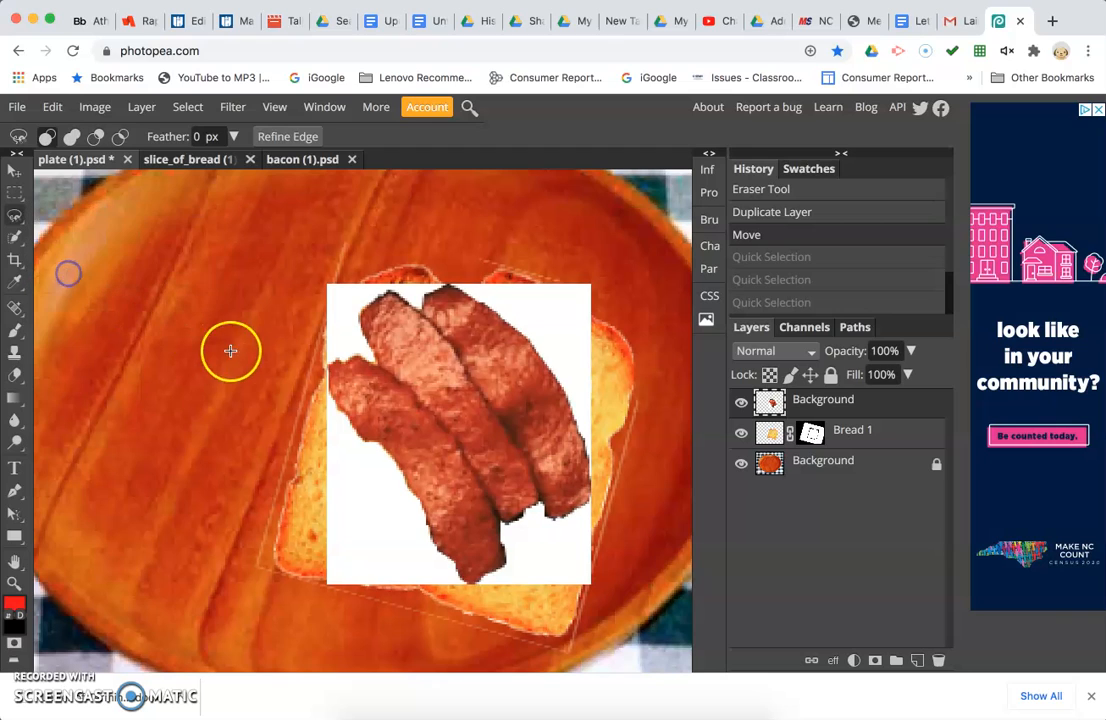
click(336, 401)
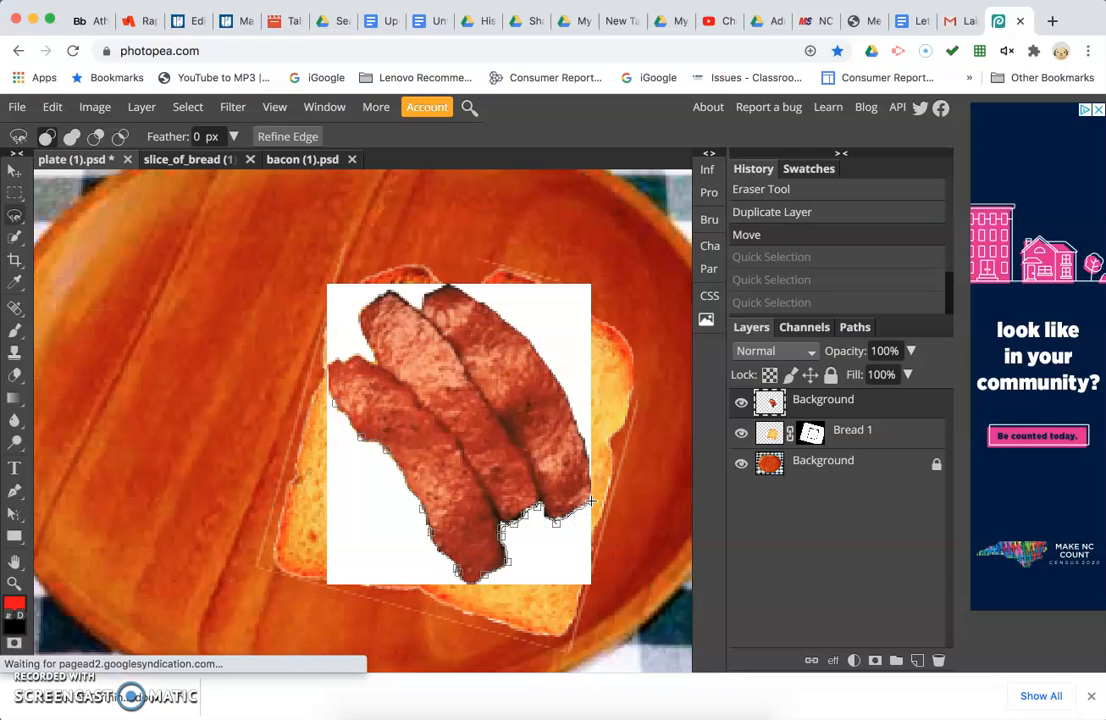
click(590, 468)
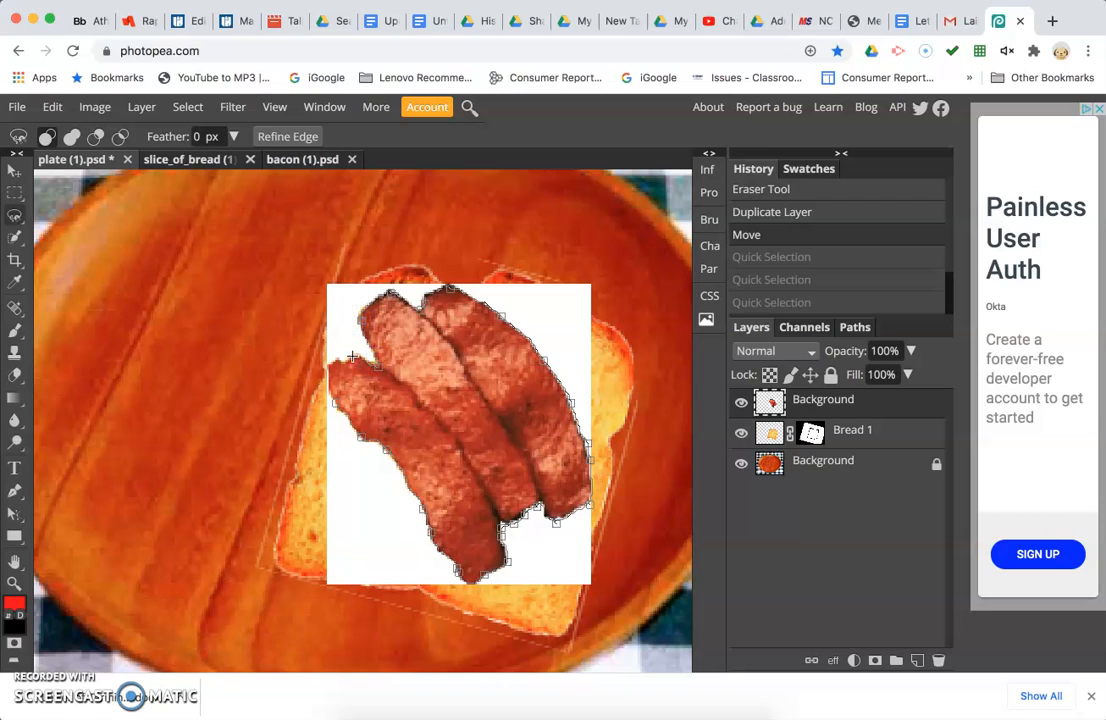
click(334, 403)
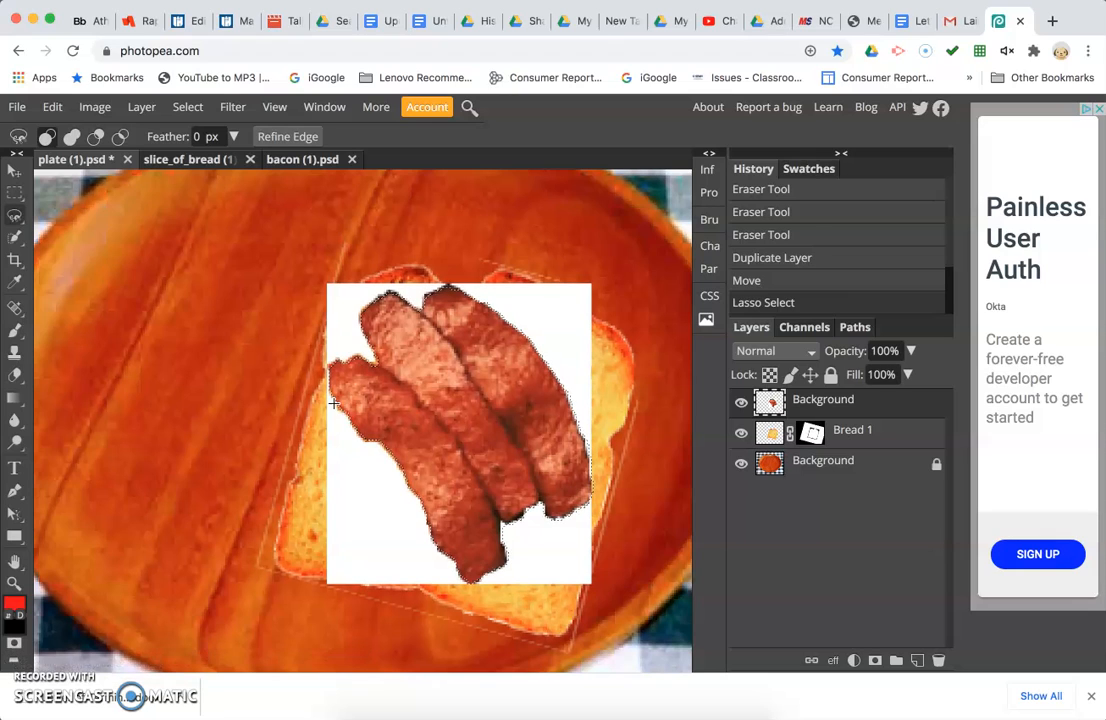
key(ctrl+d)
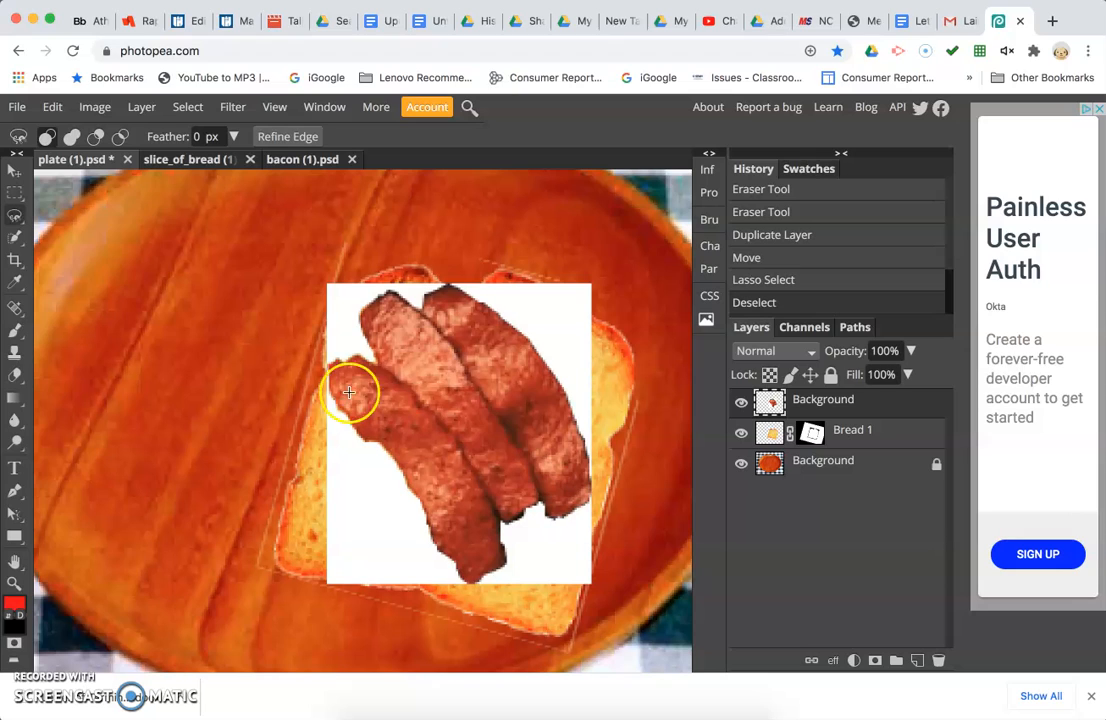
Rename the top bacon layer to Bacon.
click(14, 172)
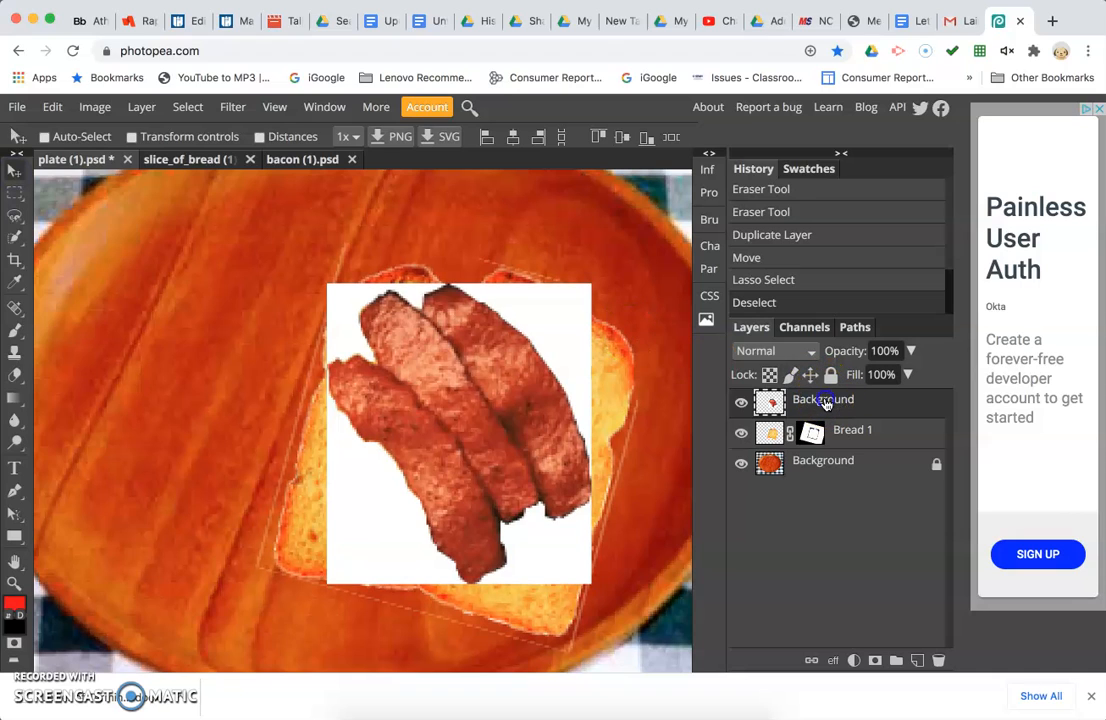
double_click(826, 401)
text(Ba)
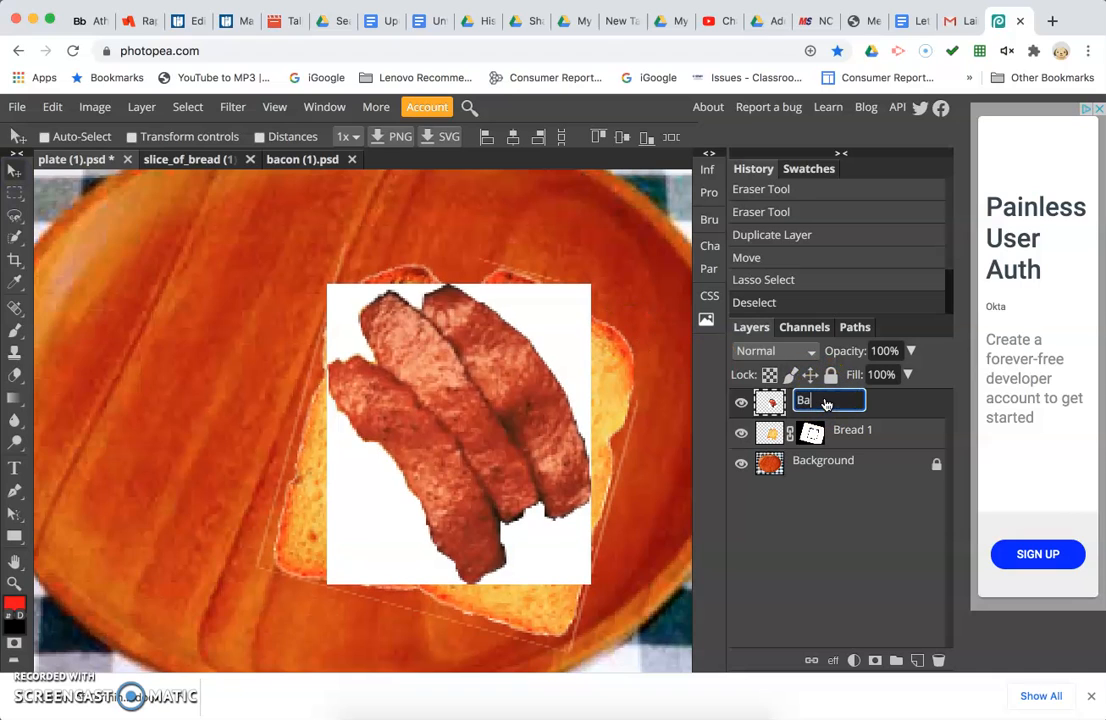
text(con)
key(Return)
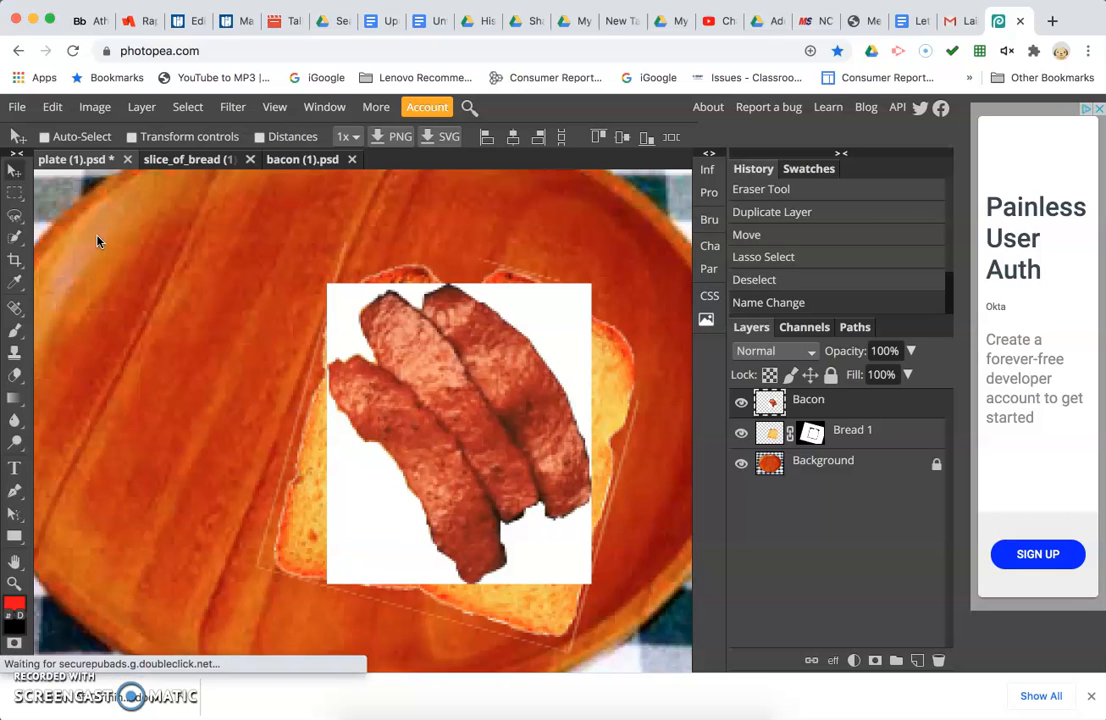
Save the plate document as a PSD file.
click(110, 186)
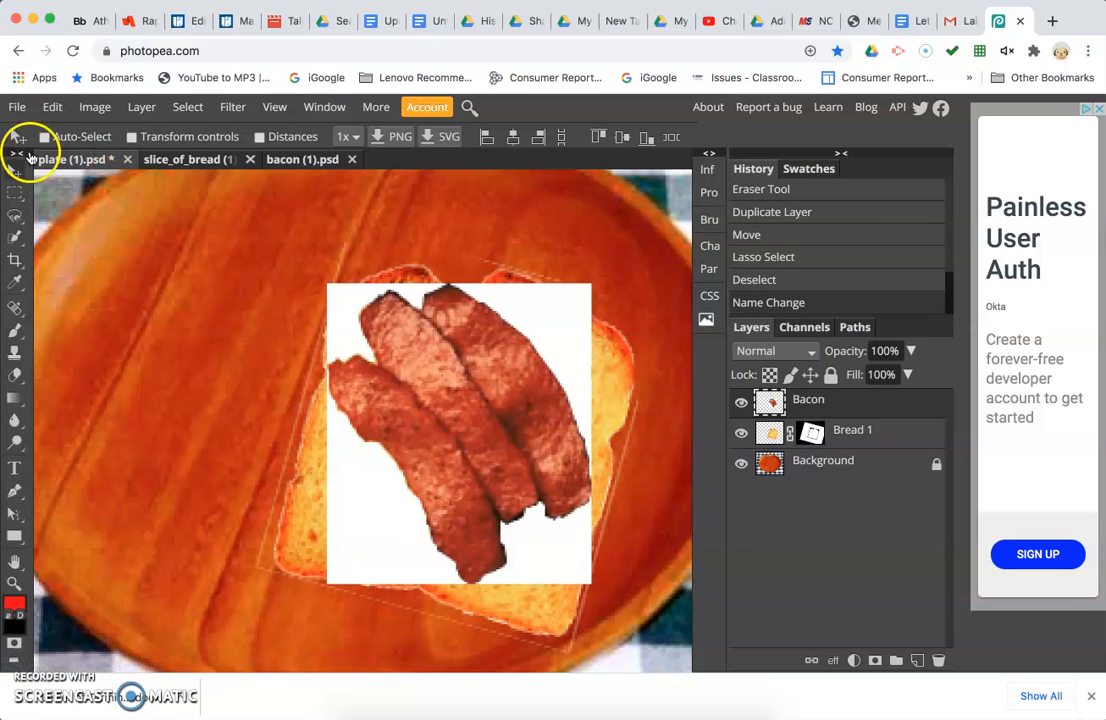
click(17, 108)
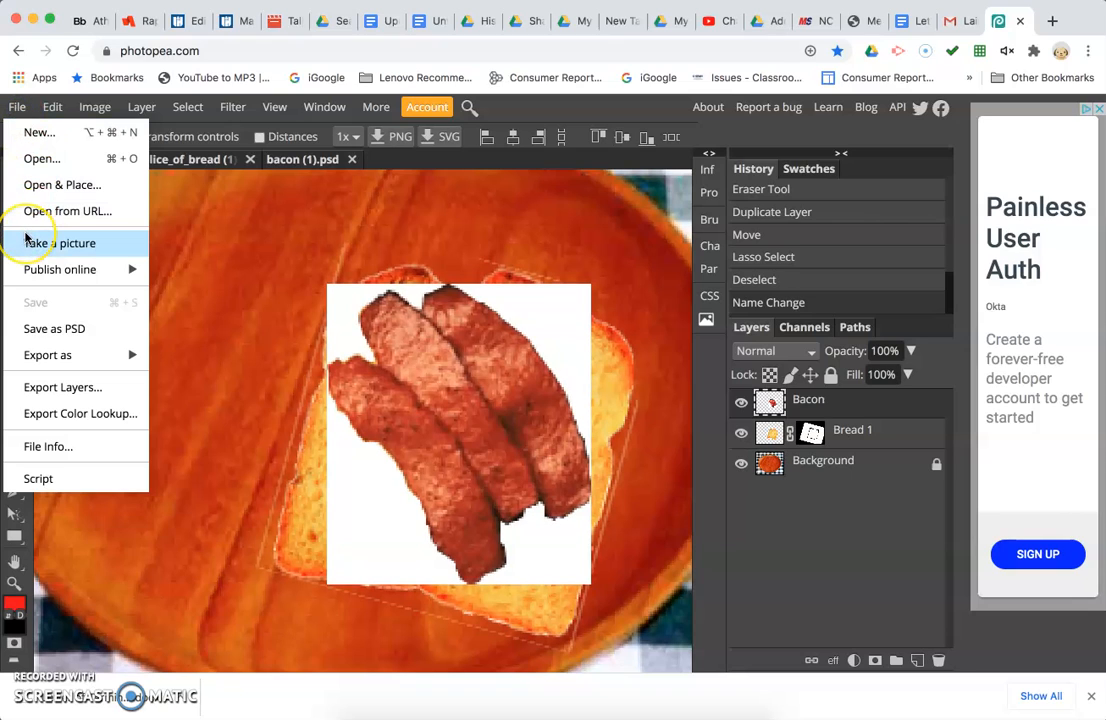
click(40, 330)
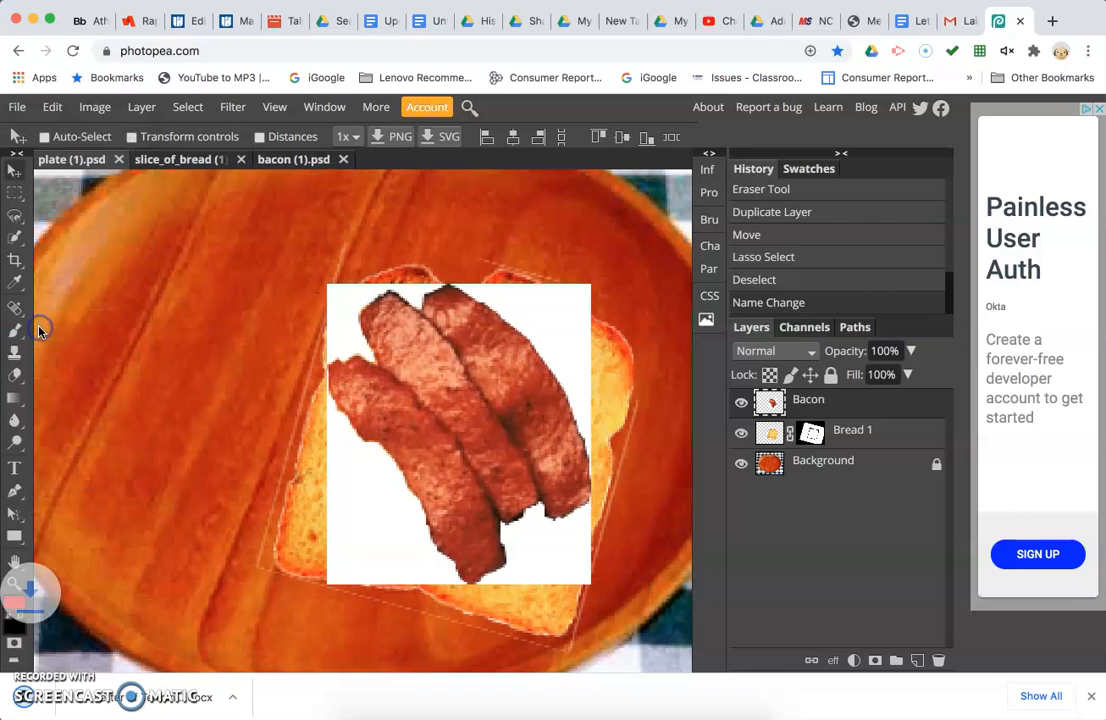